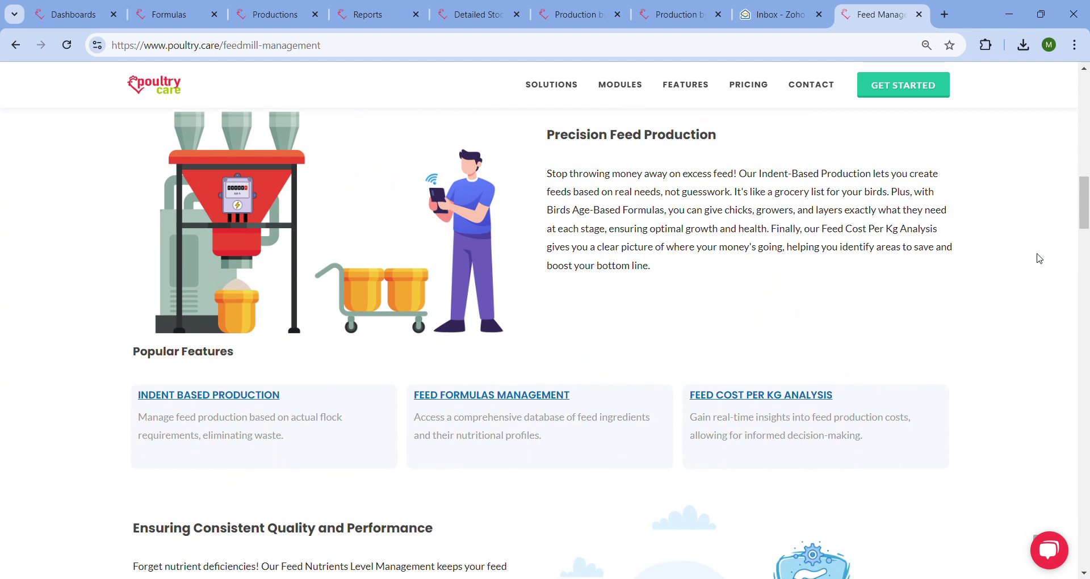
- Open the BF FEED(14.05.24) formula sheet from the Formulas list and view its raw materials and medicine
scroll(1040, 258, down, 2)
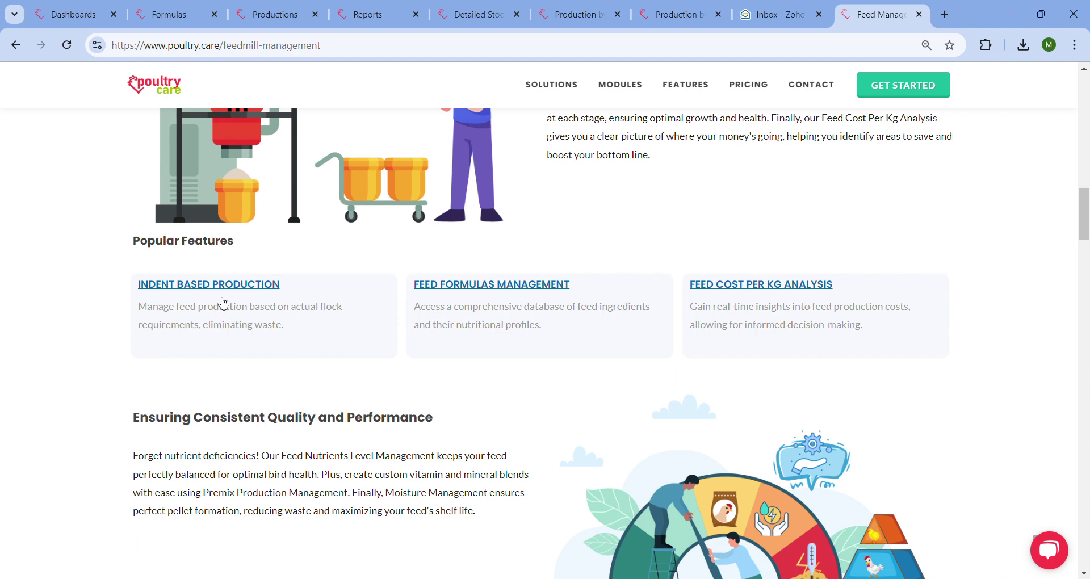
click(170, 12)
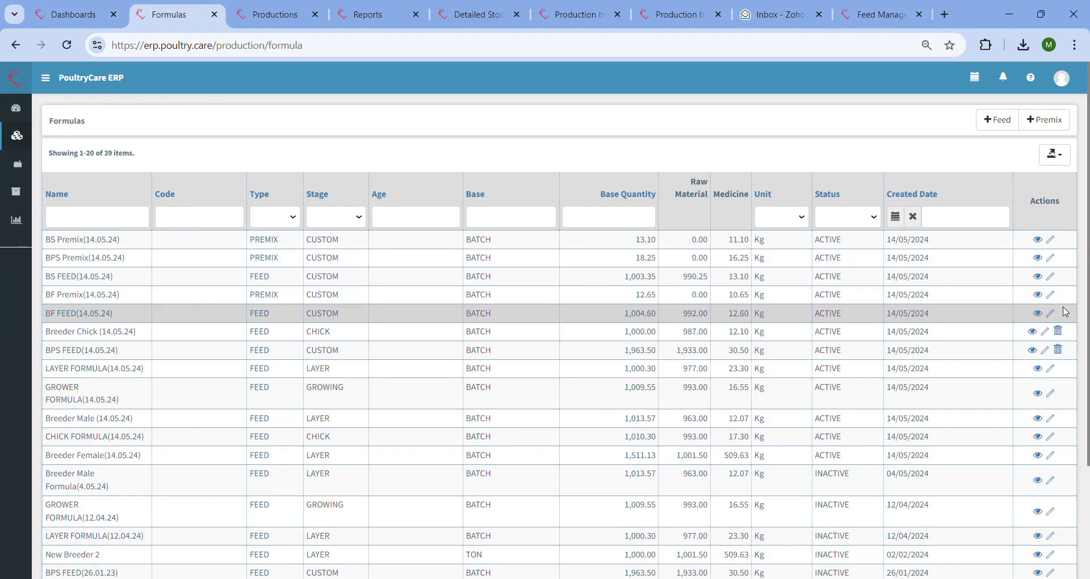
click(1044, 313)
scroll(443, 398, down, 1)
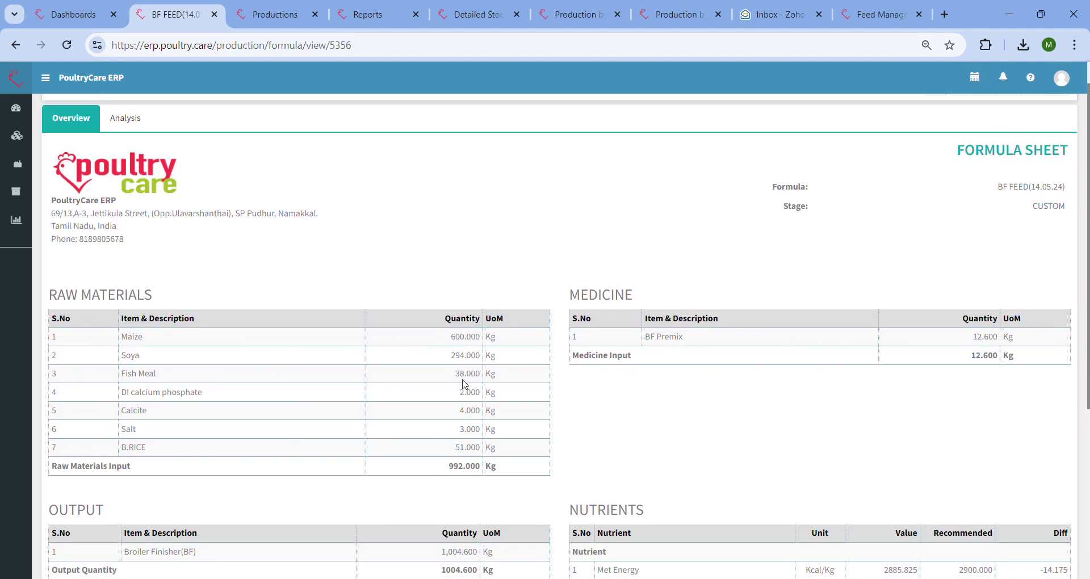
scroll(900, 335, down, 1)
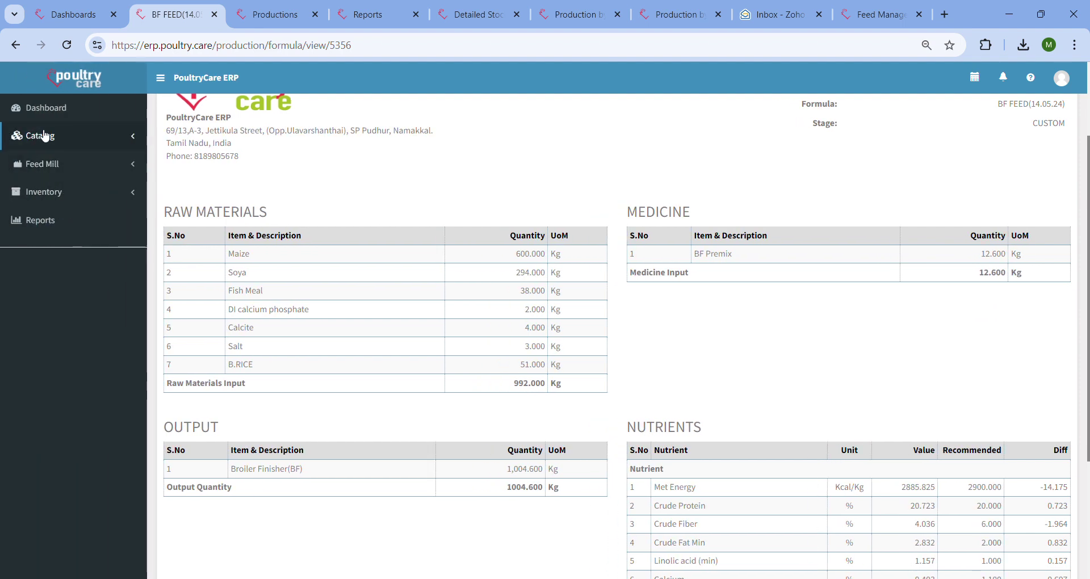
- Review the output and nutrient tables of the BF FEED(14.05.24) formula, comparing actual with recommended values
click(44, 136)
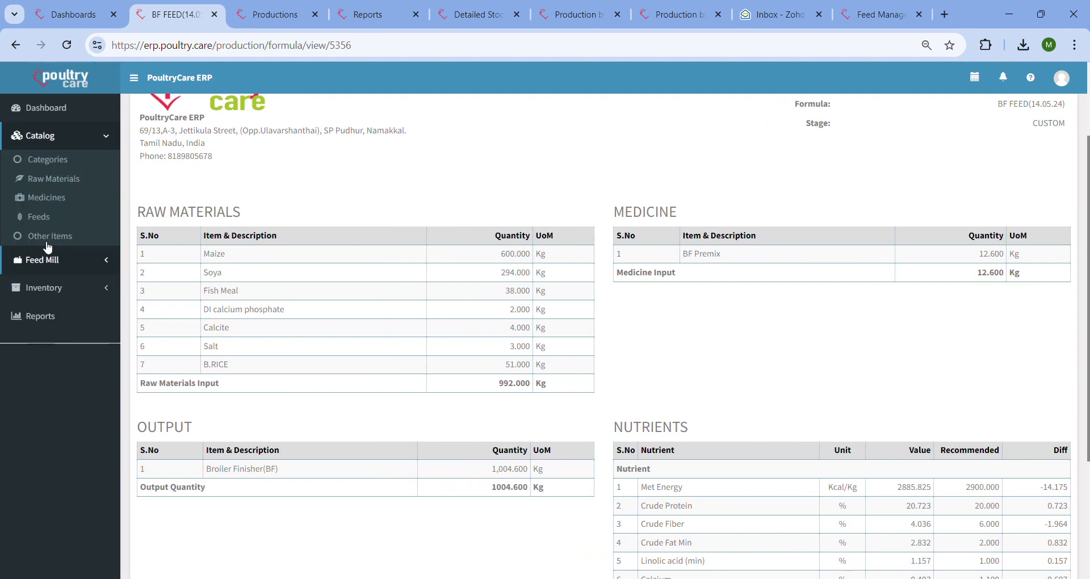
click(57, 263)
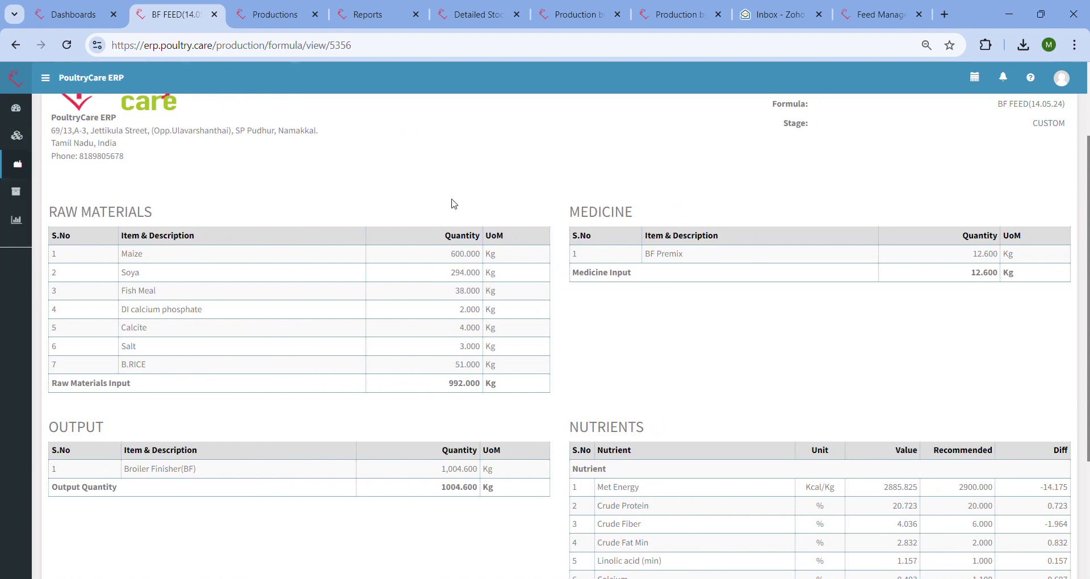
scroll(391, 291, up, 2)
scroll(549, 279, down, 3)
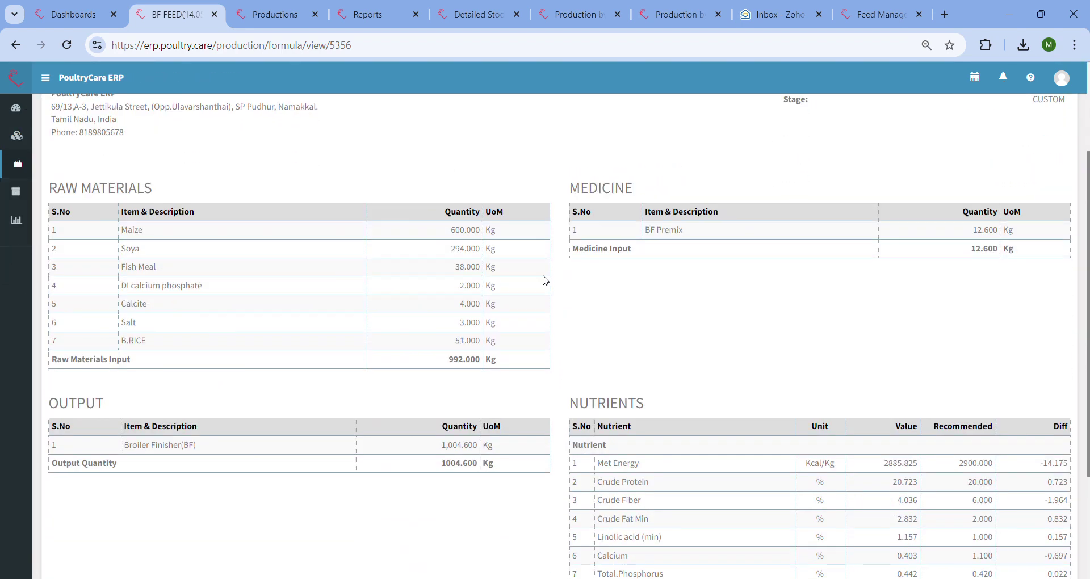
scroll(881, 304, down, 2)
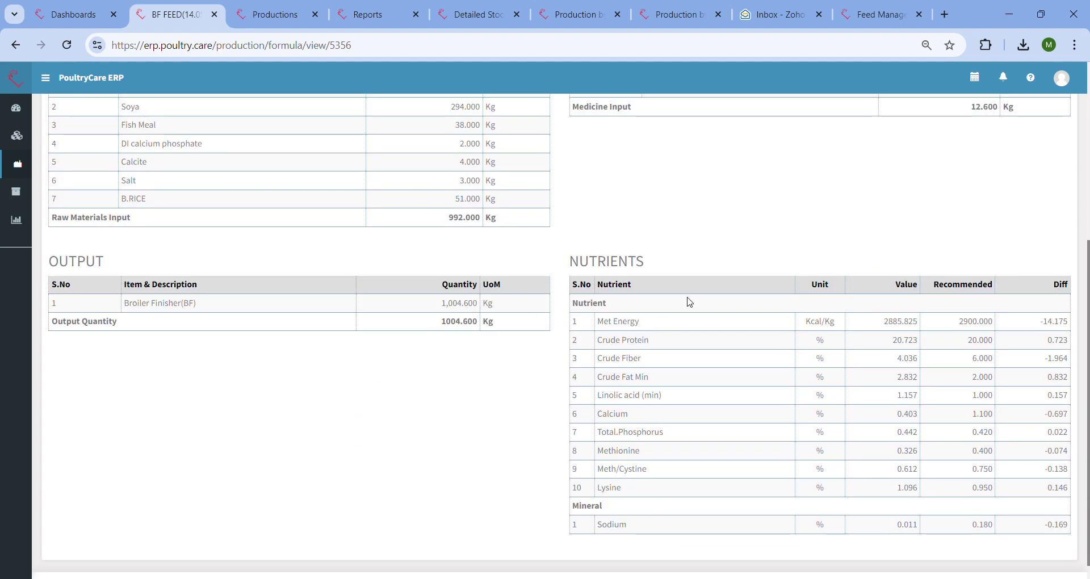
scroll(689, 303, up, 5)
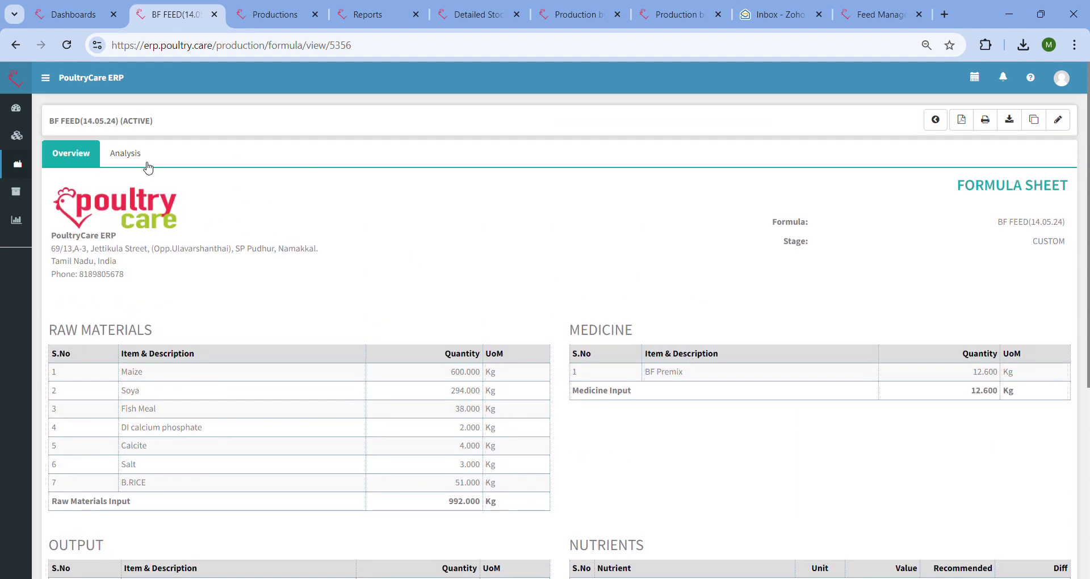
- Start a new cost analysis for the BF FEED(14.05.24) formula and review its rates, charges and output cost per kg
click(146, 163)
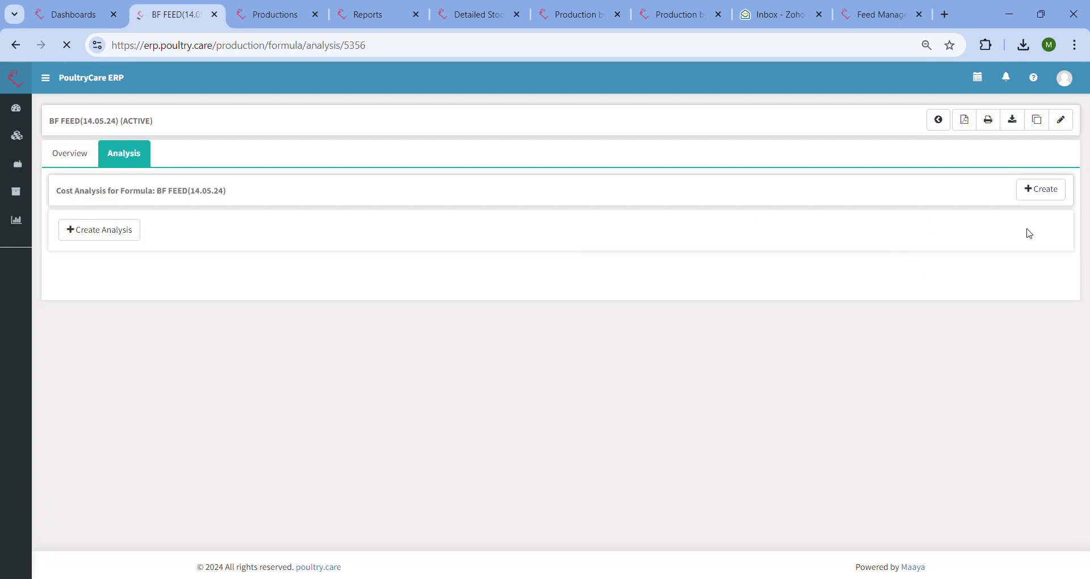
click(1050, 193)
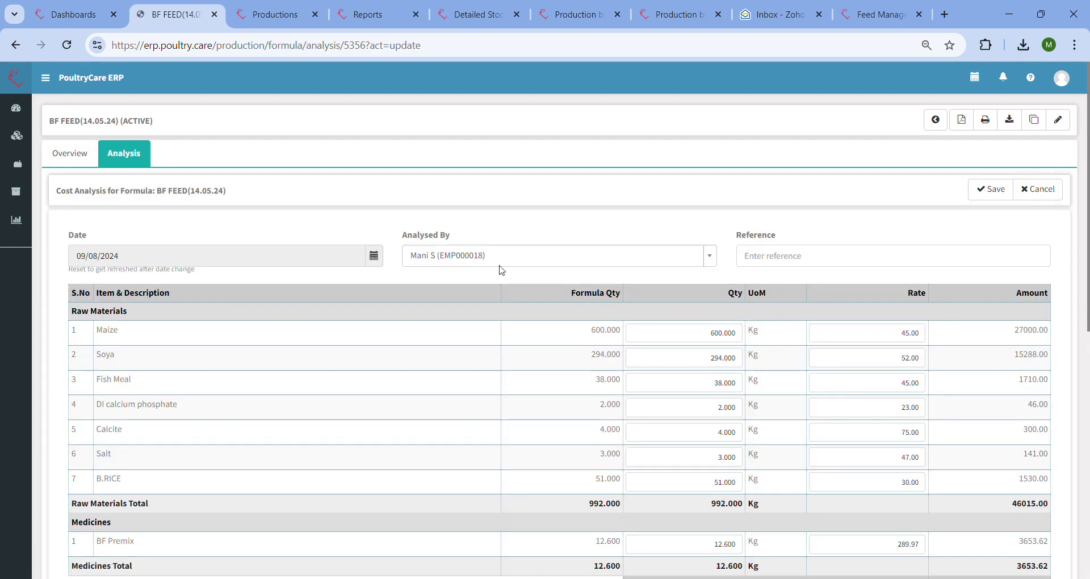
scroll(723, 257, down, 8)
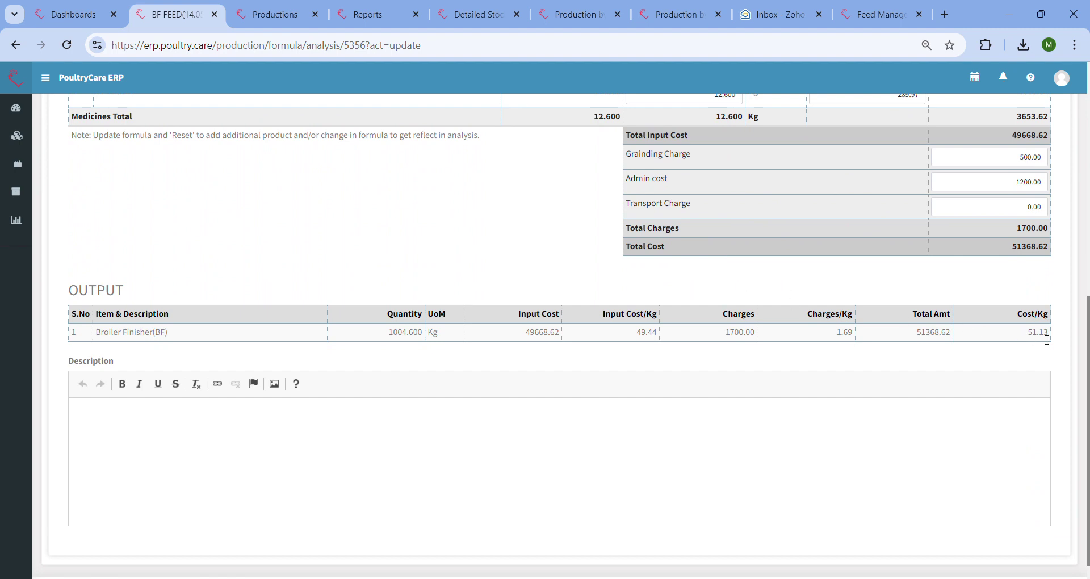
double_click(1046, 340)
scroll(864, 292, up, 2)
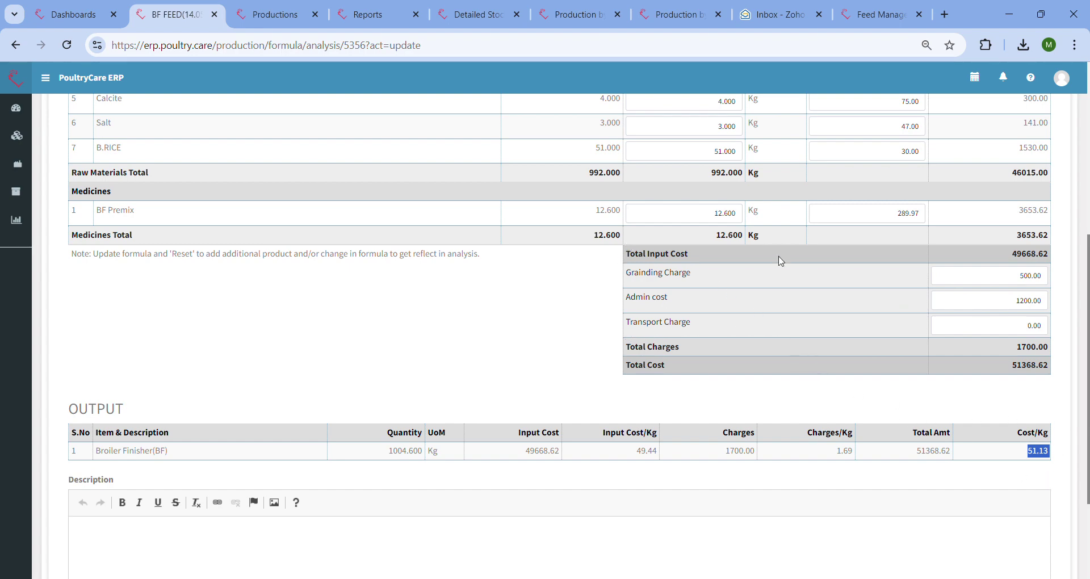
scroll(540, 273, up, 6)
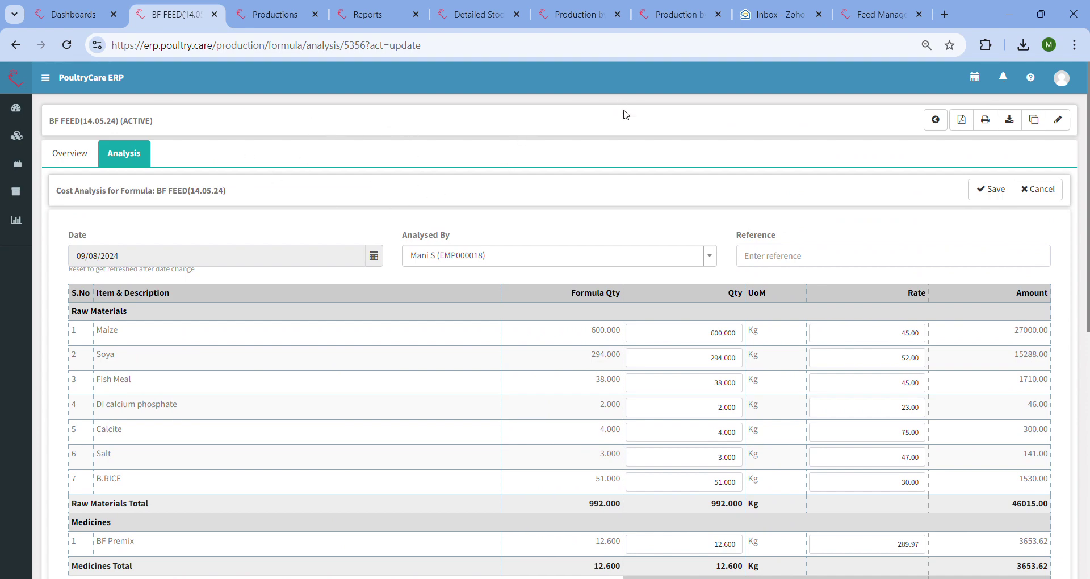
- Create a feed production for the PoultryCare factory with formula Breeder Female(14.05.24) and the planner set to Schedule
click(279, 8)
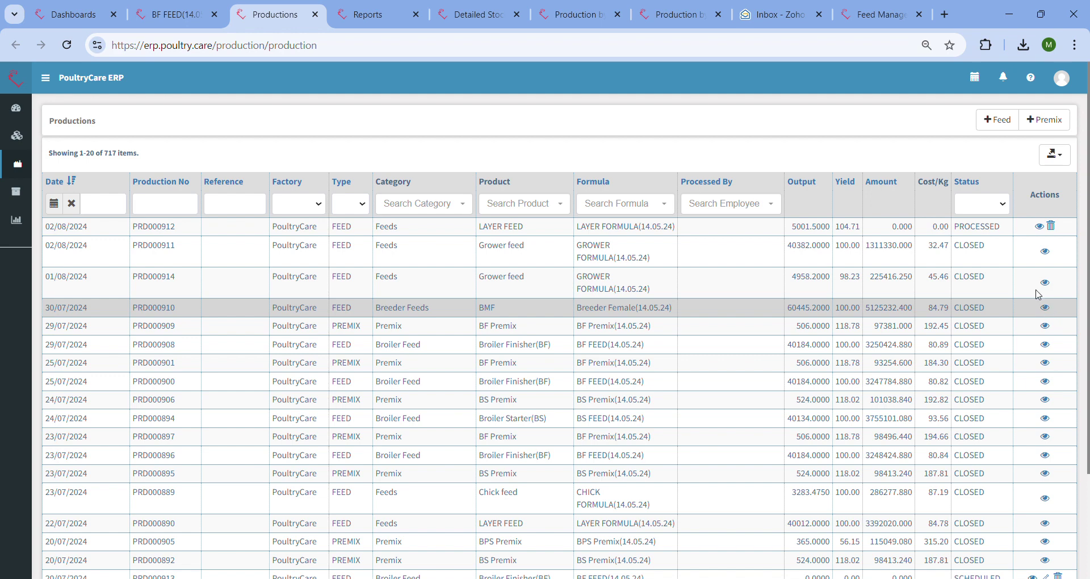
click(995, 118)
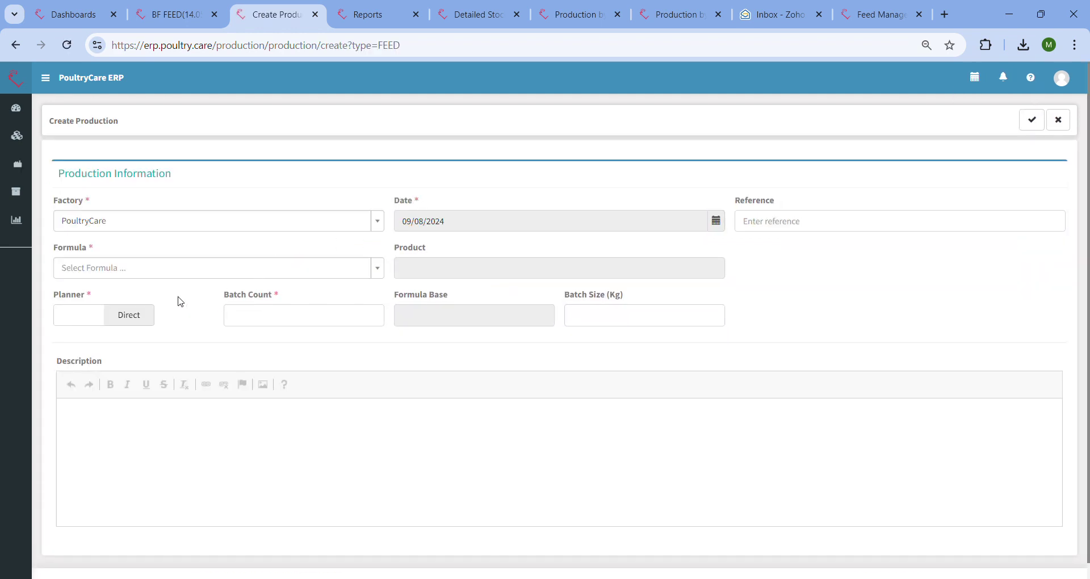
click(122, 225)
click(134, 266)
click(155, 277)
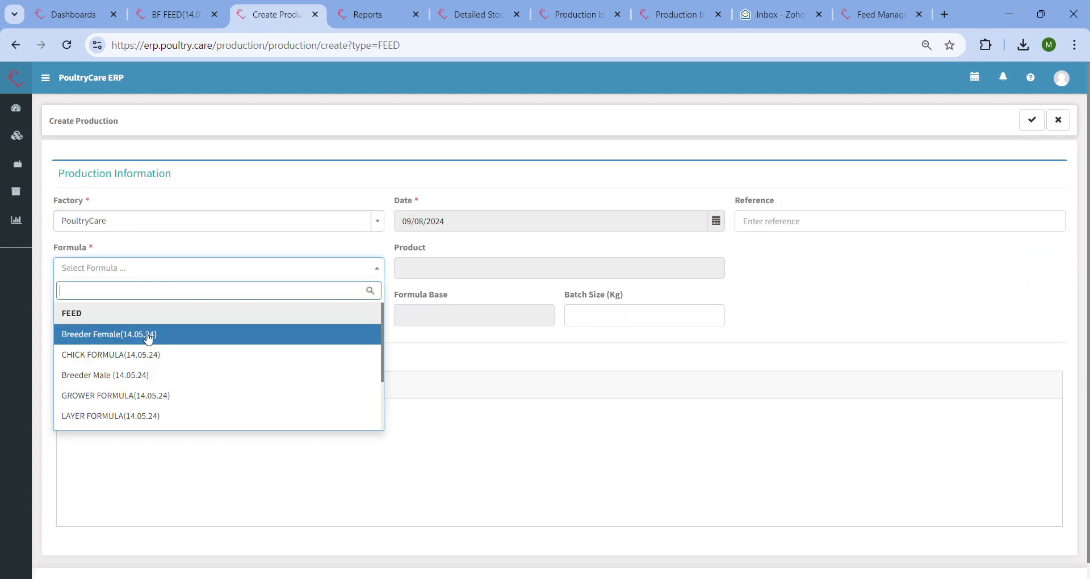
click(146, 335)
click(100, 322)
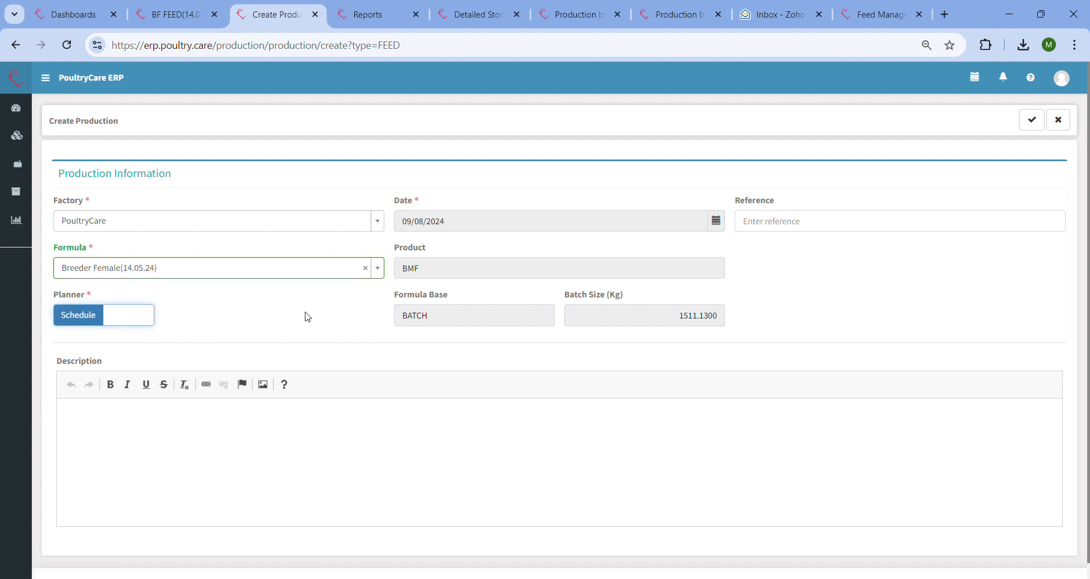
click(1029, 128)
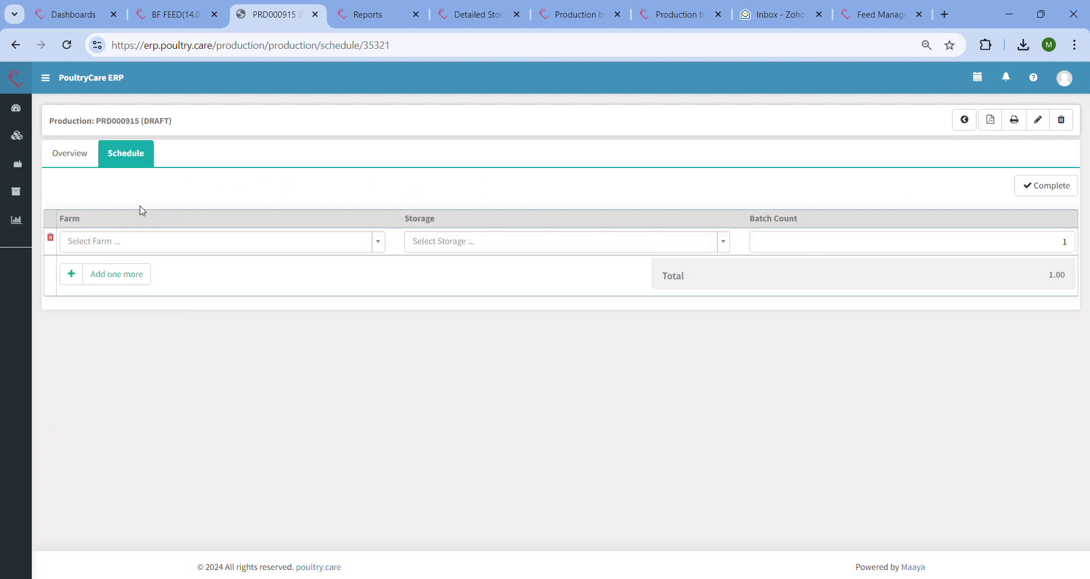
- Assign Farm1 and storage F1 in the production's schedule row and return to the productions list without completing the schedule
click(127, 241)
click(136, 288)
click(476, 250)
click(477, 310)
click(837, 253)
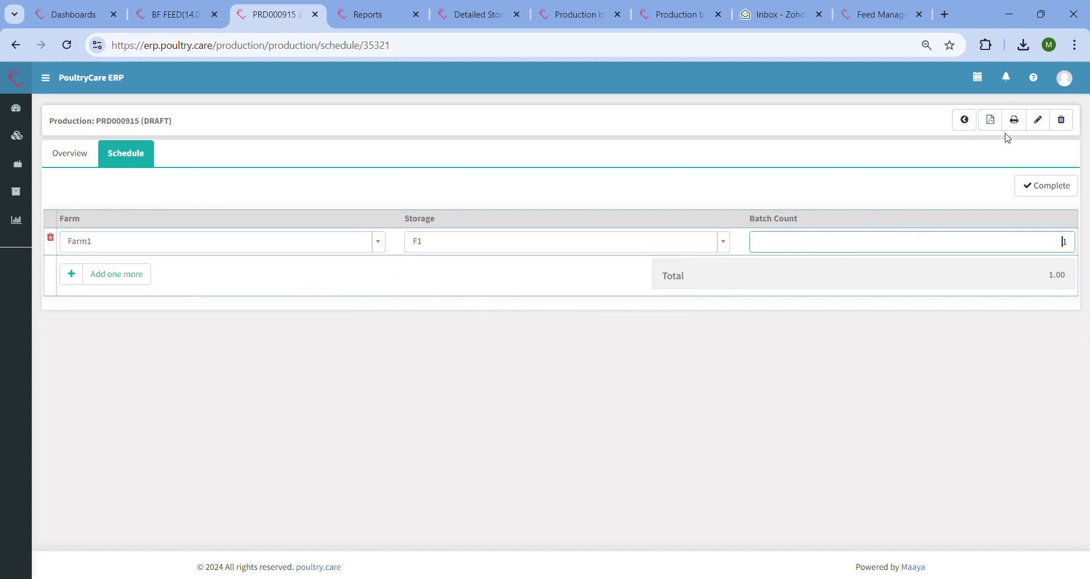
click(964, 120)
- Switch to the feed mill management web page and read the section on ensuring consistent quality and performance
click(877, 14)
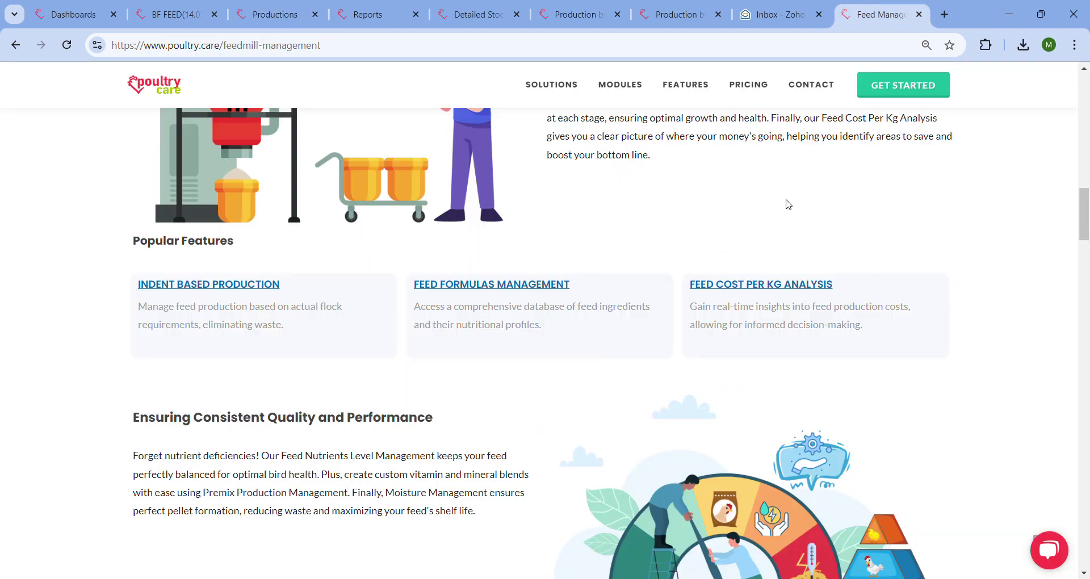
scroll(689, 337, down, 2)
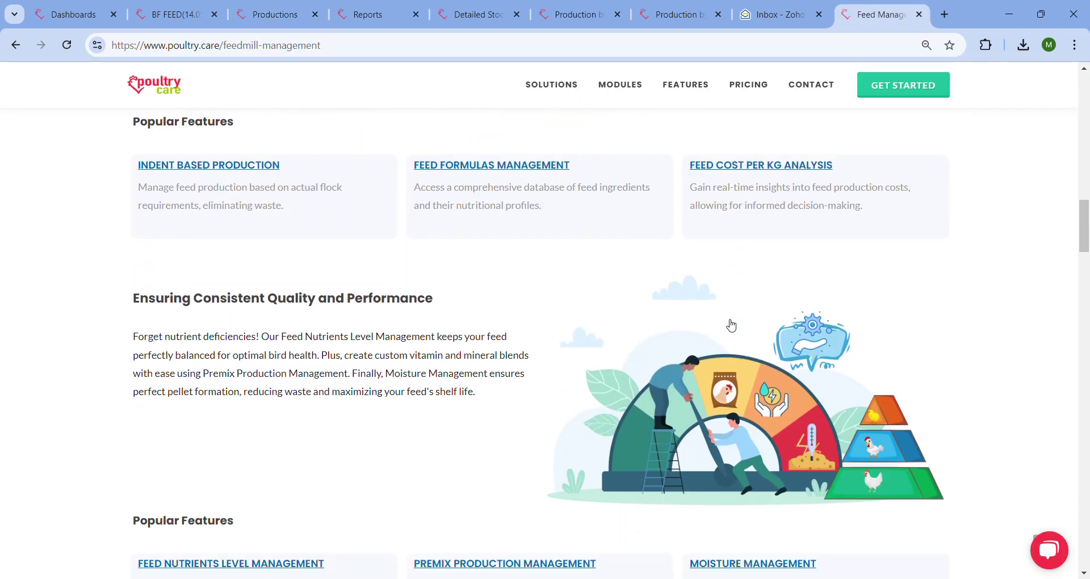
scroll(732, 325, down, 1)
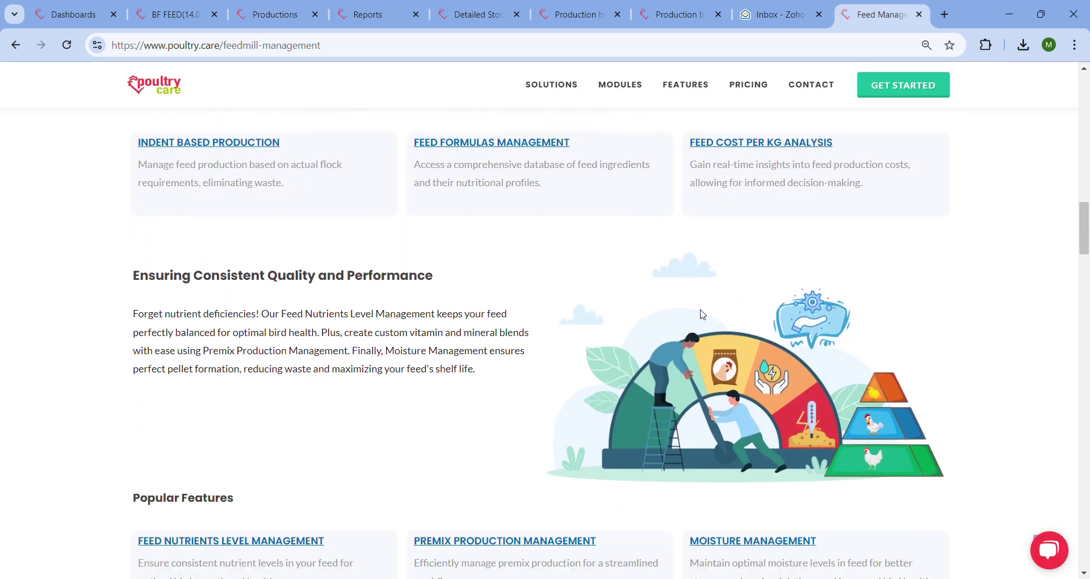
scroll(636, 309, down, 1)
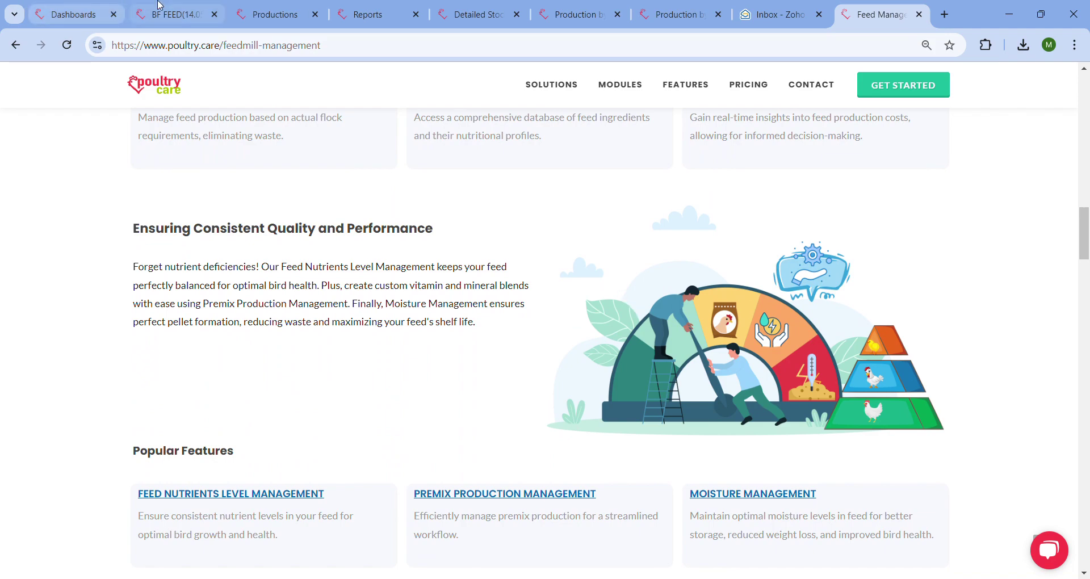
- Switch back to the BF FEED(14.05.24) formula and examine the nutrients table in its overview
click(174, 10)
scroll(425, 275, down, 4)
scroll(365, 253, up, 4)
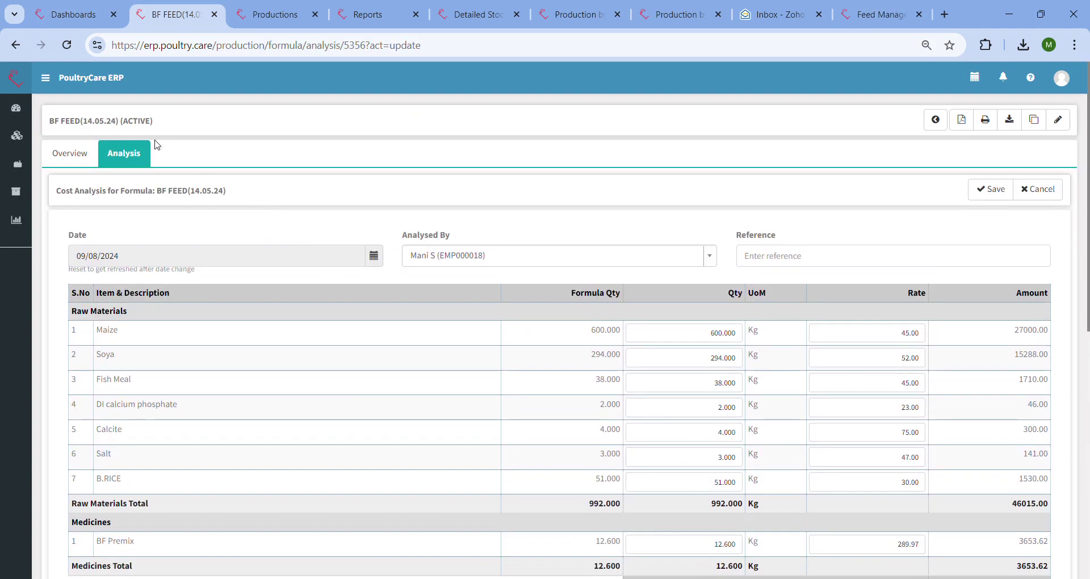
click(70, 155)
scroll(718, 231, down, 7)
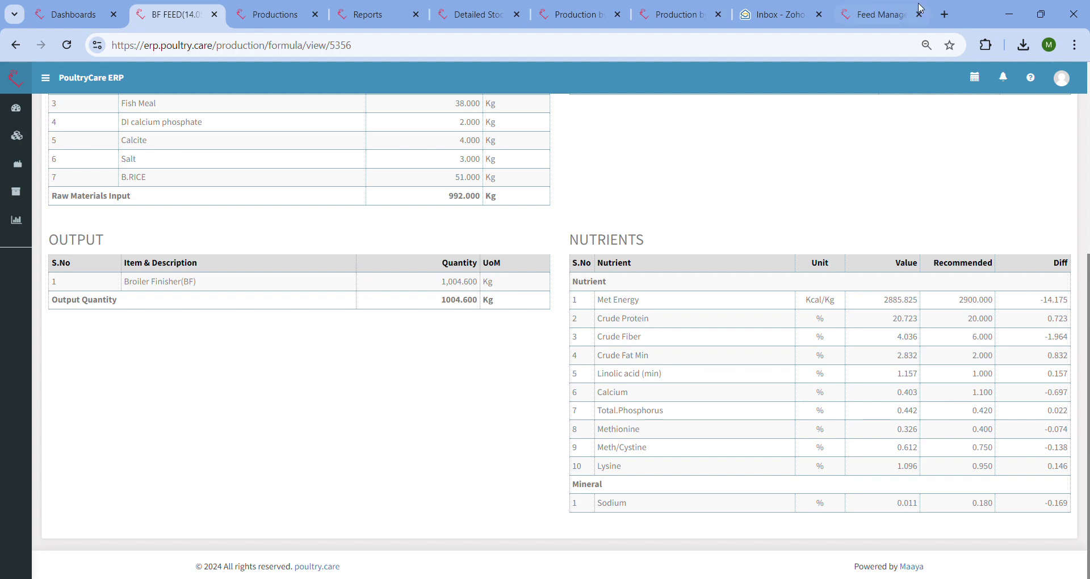
- Return to the feed mill management web page and read the section on inventory control with real-time insights
click(894, 14)
scroll(749, 188, down, 6)
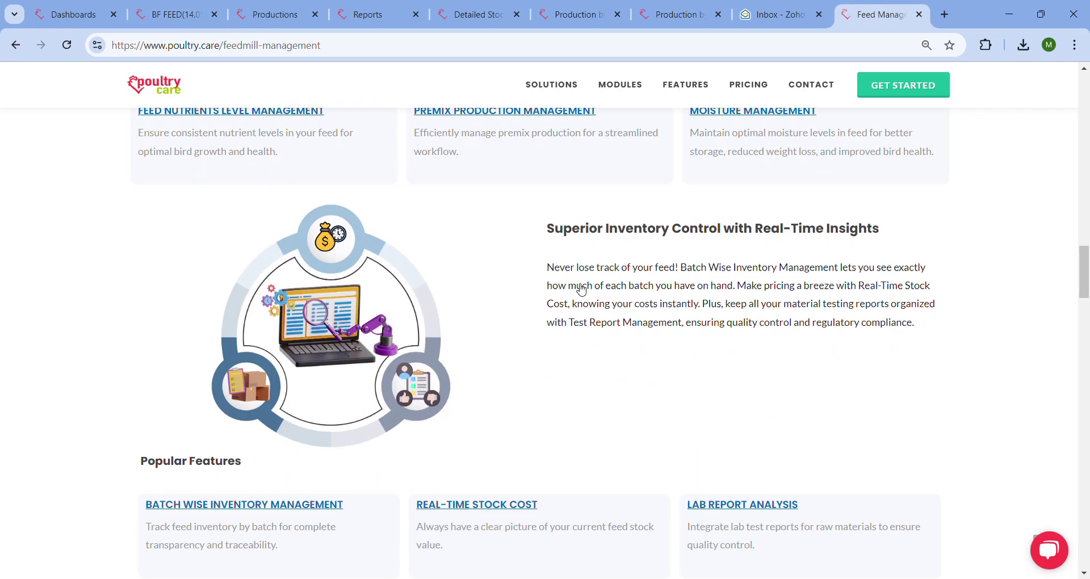
scroll(580, 288, down, 3)
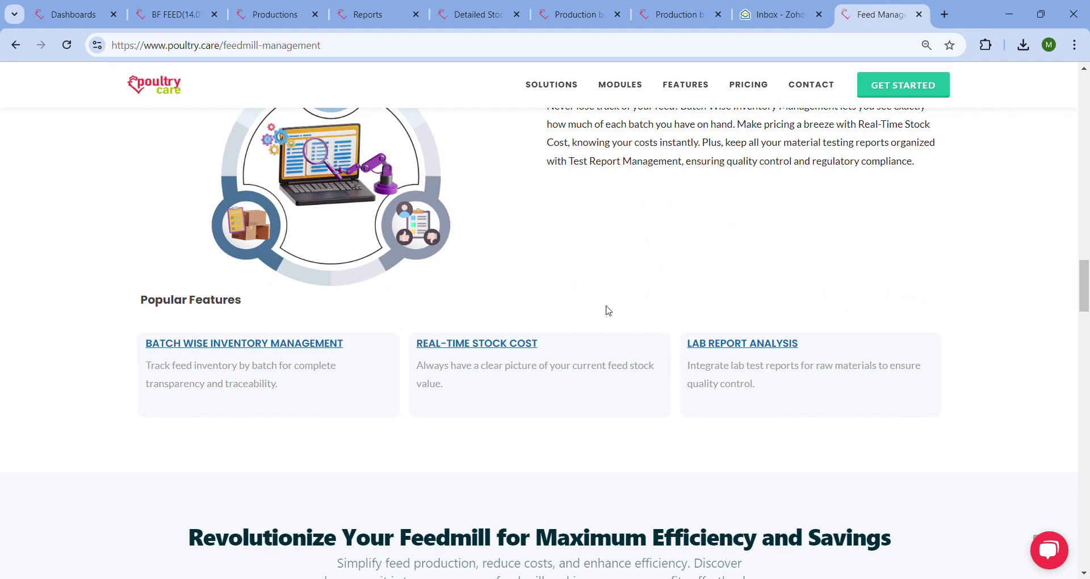
- Switch to the Detailed Stock report and examine its Received, Transfer (In), Transfer (Out) and Usage columns
click(277, 14)
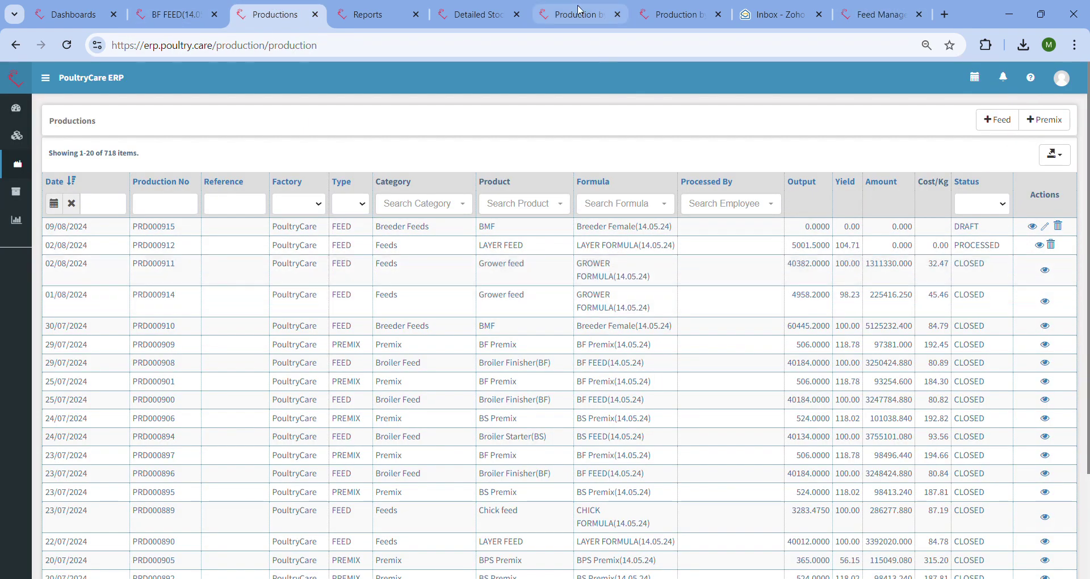
click(479, 14)
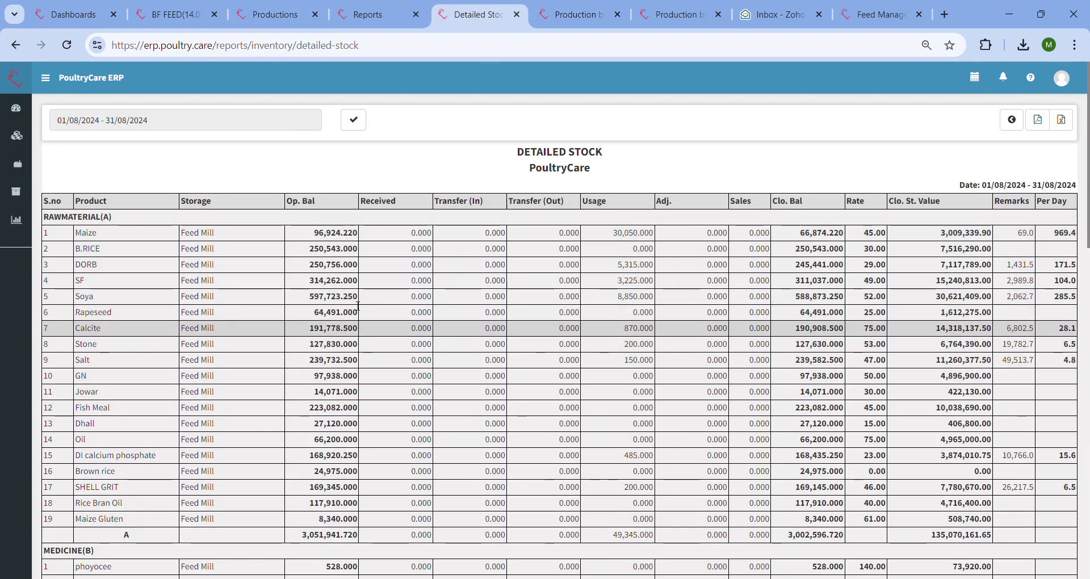
double_click(378, 201)
double_click(476, 201)
double_click(562, 202)
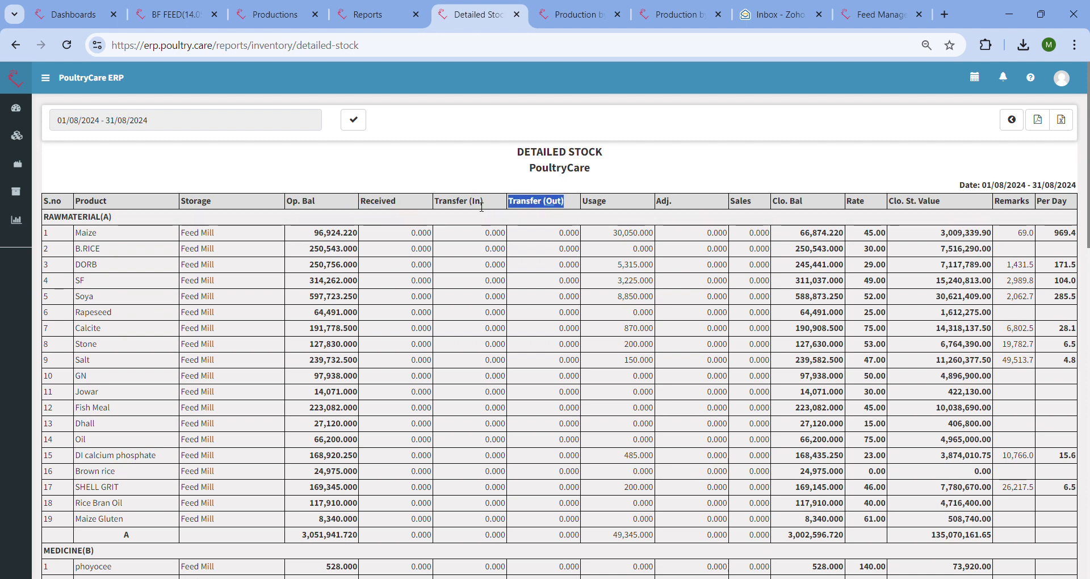
click(623, 200)
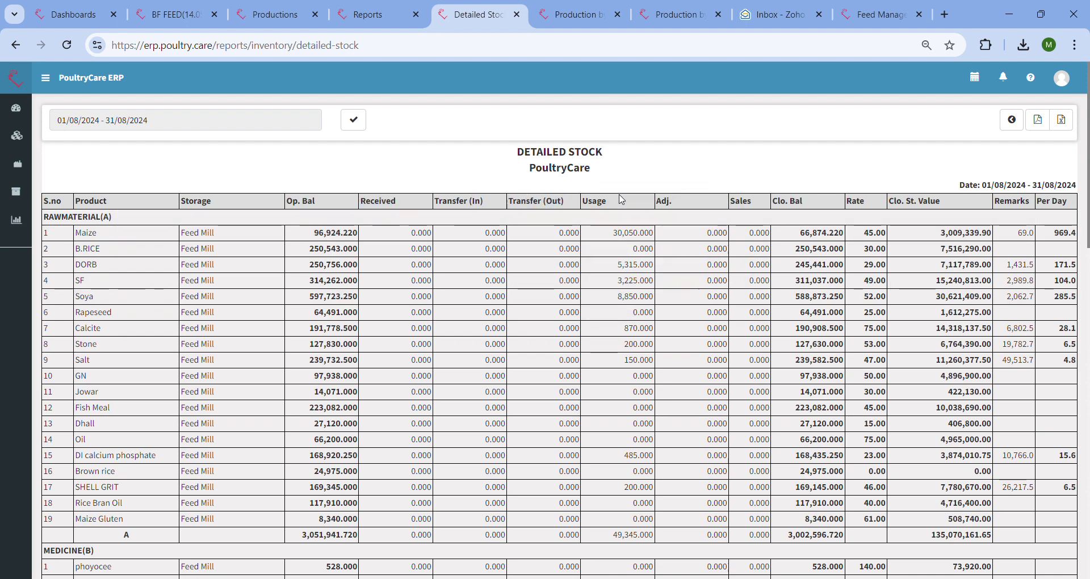
- Examine the Maize row's usage, adjustment, closing balance, rate and closing stock value in the Detailed Stock report
double_click(633, 233)
double_click(717, 234)
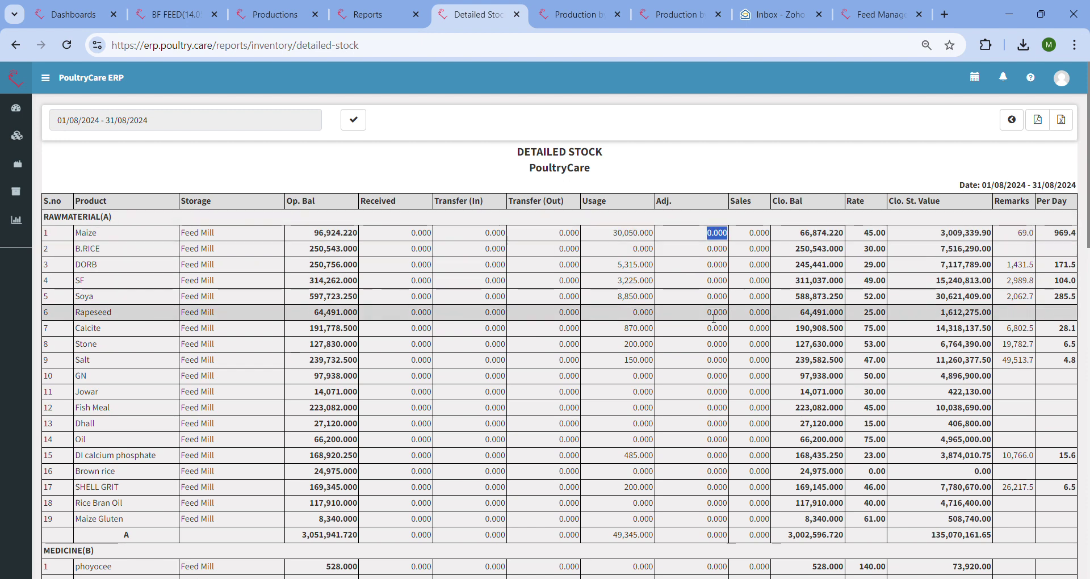
double_click(831, 234)
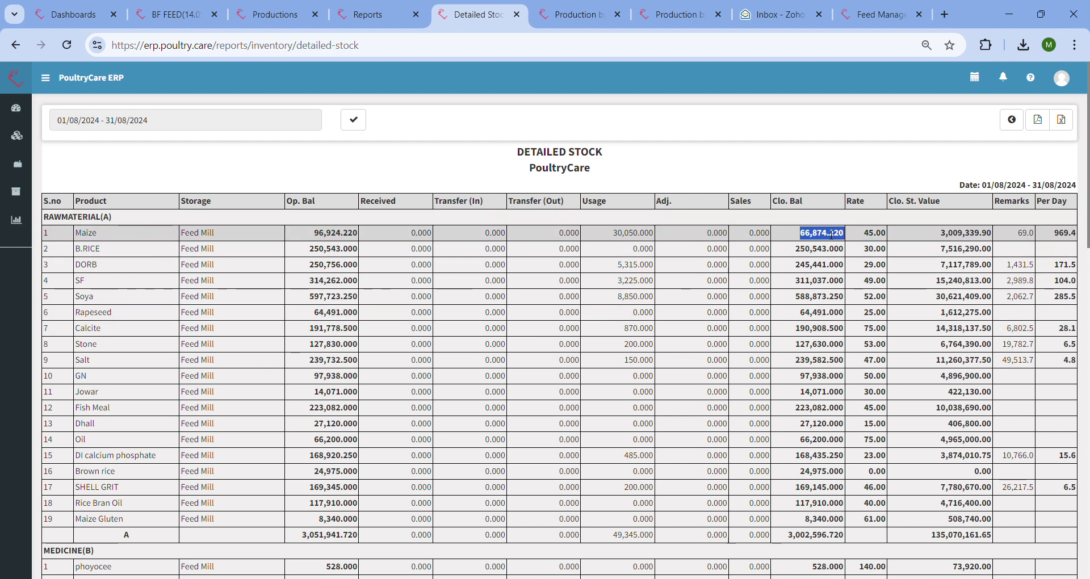
click(883, 236)
double_click(954, 232)
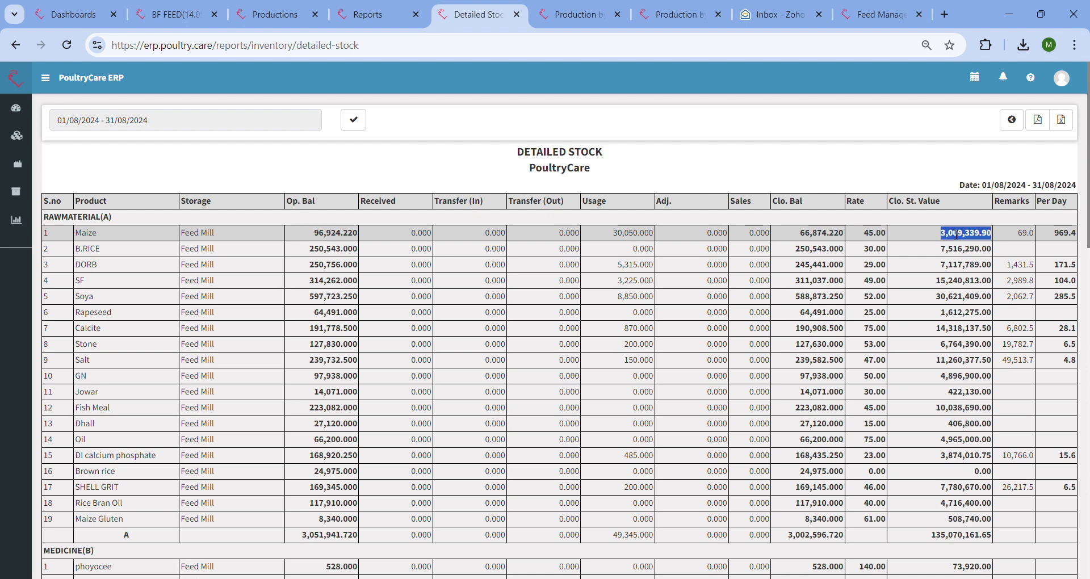
- Examine the Maize row's Per Day and Remarks values in the Detailed Stock report
double_click(1064, 237)
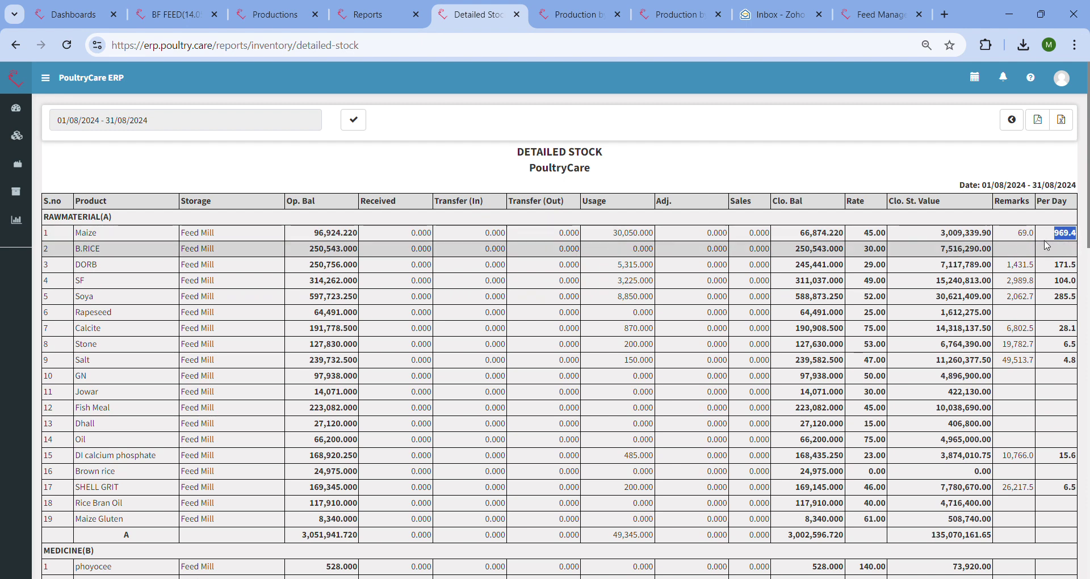
double_click(1027, 234)
scroll(463, 287, down, 2)
scroll(465, 288, up, 2)
scroll(464, 288, down, 2)
scroll(464, 288, up, 2)
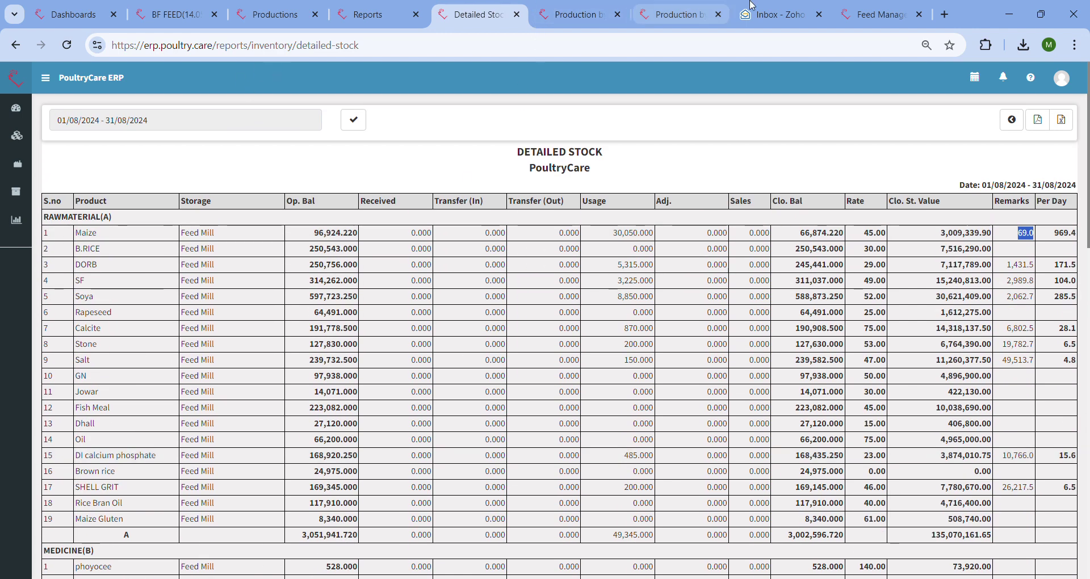
- Return to the feed mill management web page and read the Popular Features section
click(869, 5)
scroll(646, 275, down, 2)
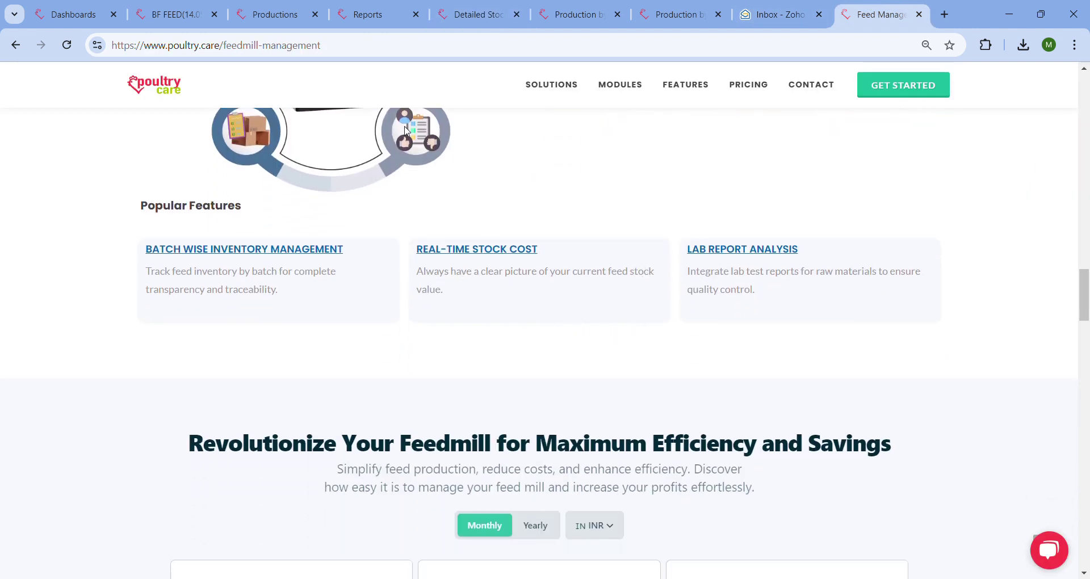
scroll(697, 356, down, 1)
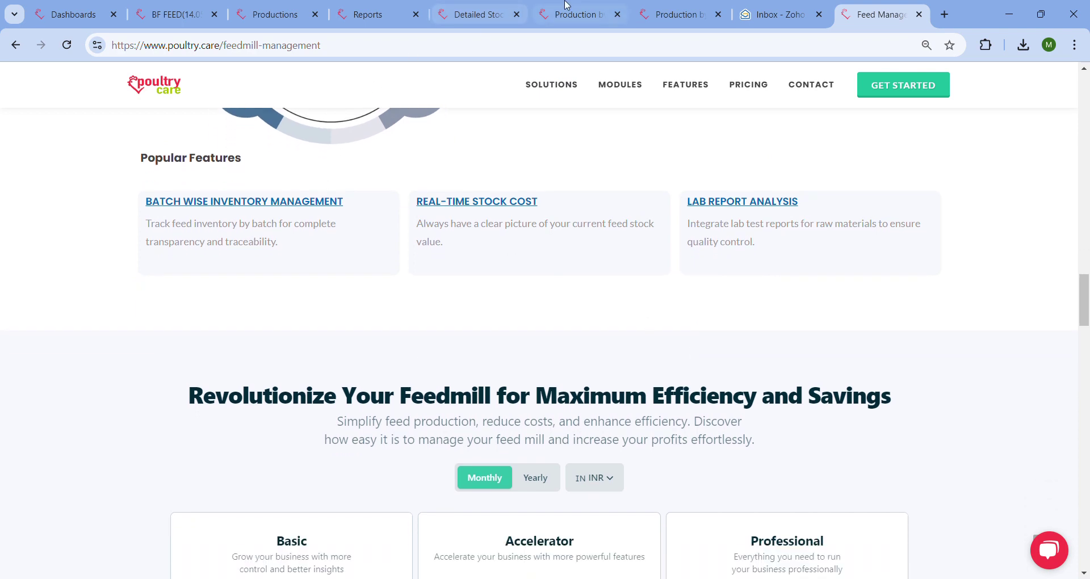
- View the list of available ERP reports and return to the raw material rows of the Detailed Stock report
click(372, 13)
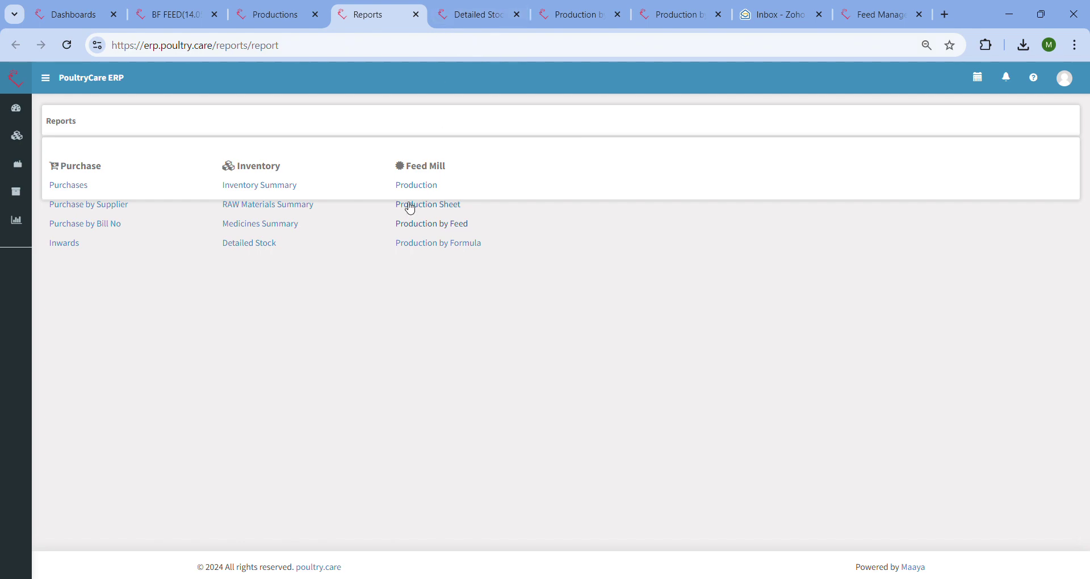
click(484, 11)
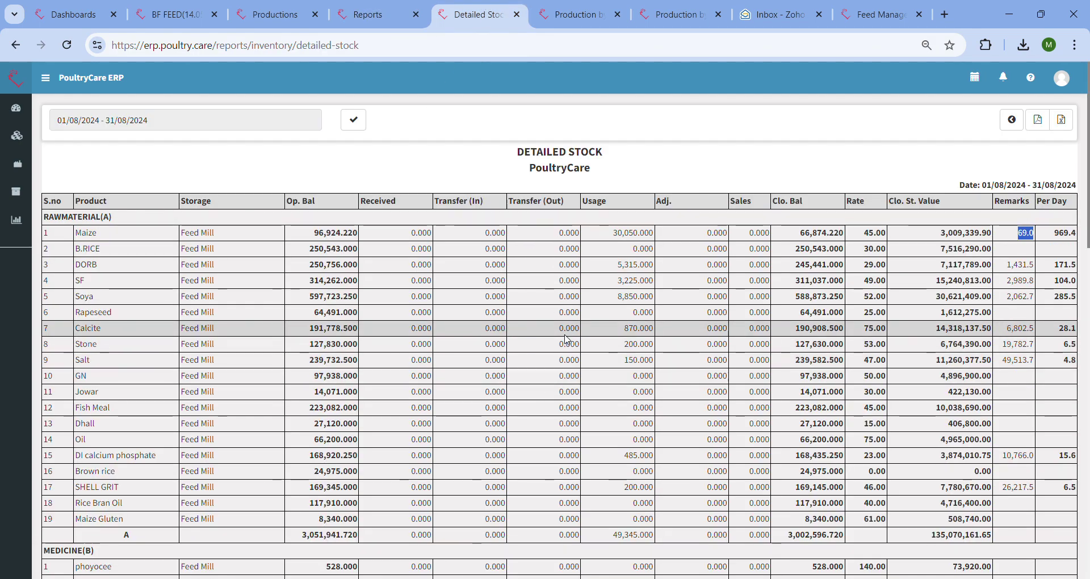
scroll(567, 340, down, 1)
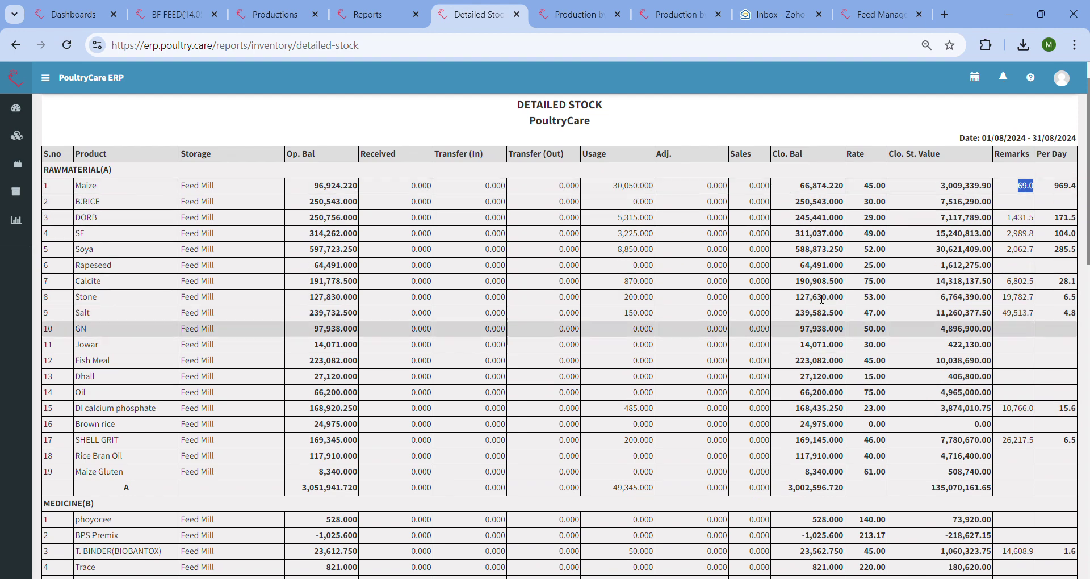
- Examine the raw material and medicine quantities in the Production by Feed report and view the Production by Formula report
click(576, 13)
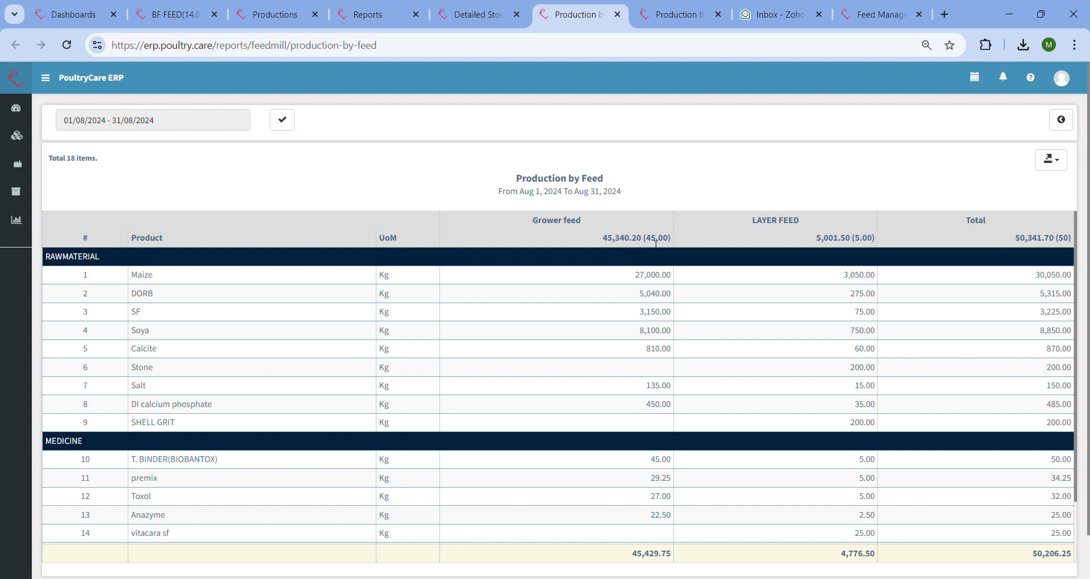
scroll(646, 319, down, 2)
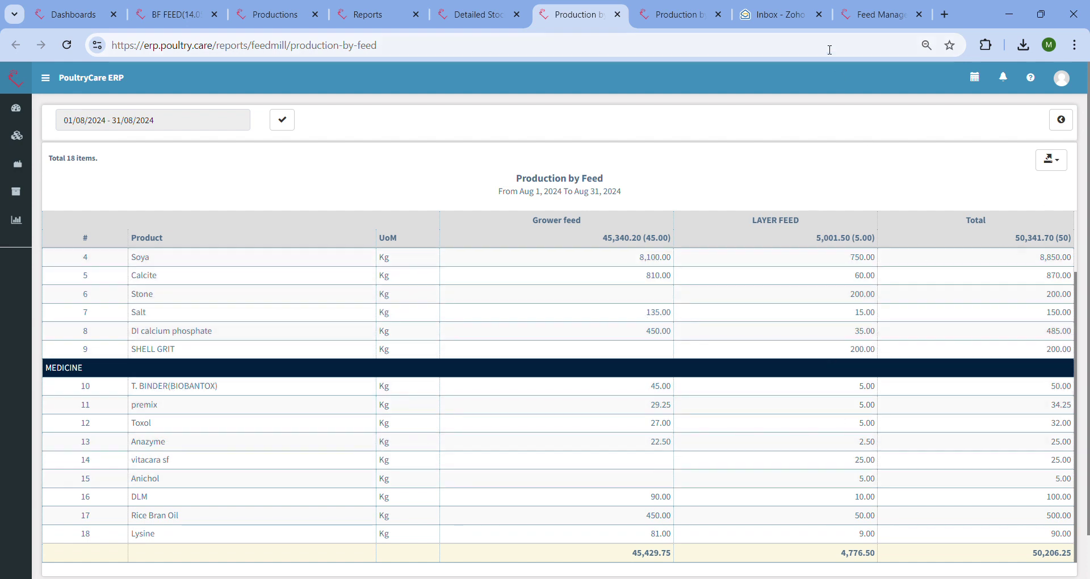
click(689, 16)
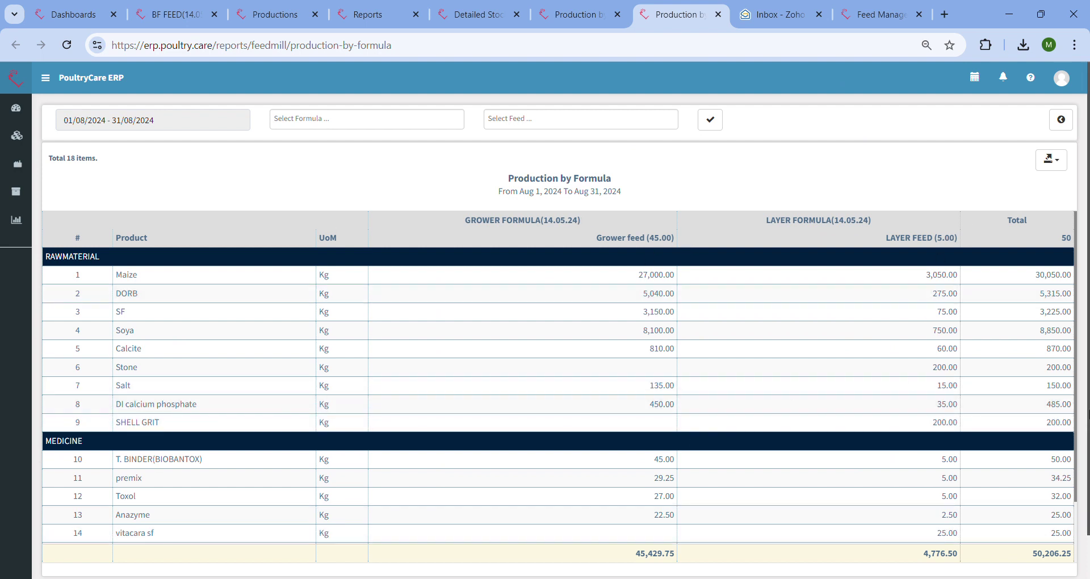
- Run the feed mill Production report with the date range Last Month and look through its production rows
click(359, 9)
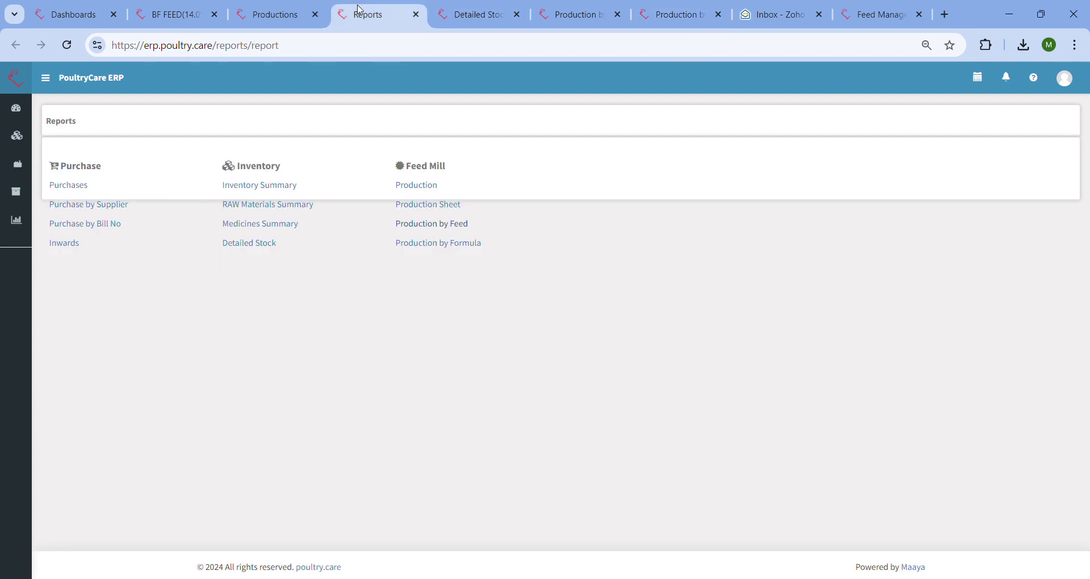
click(435, 187)
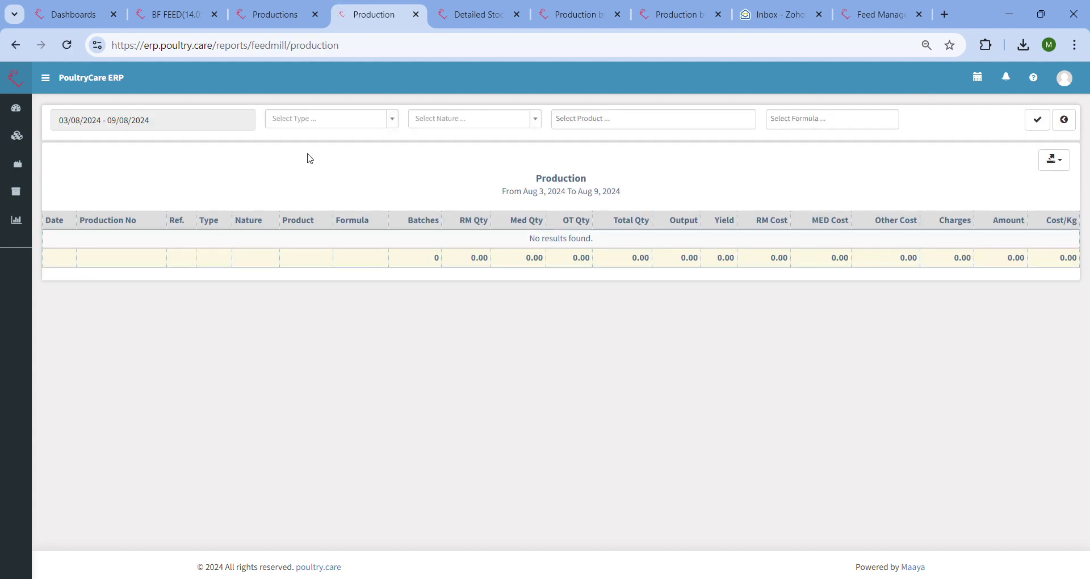
click(216, 130)
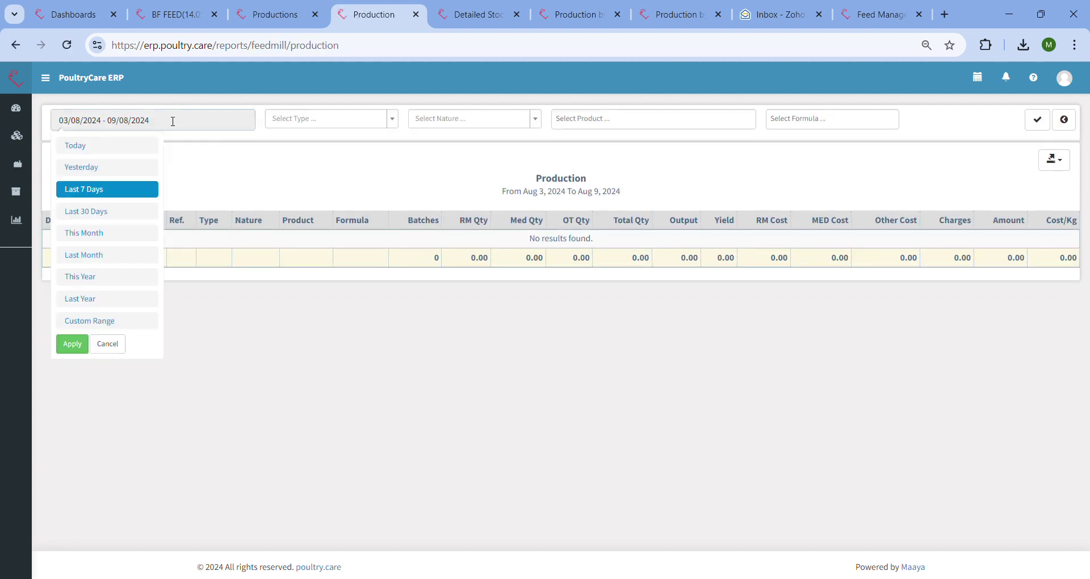
click(108, 255)
click(1037, 130)
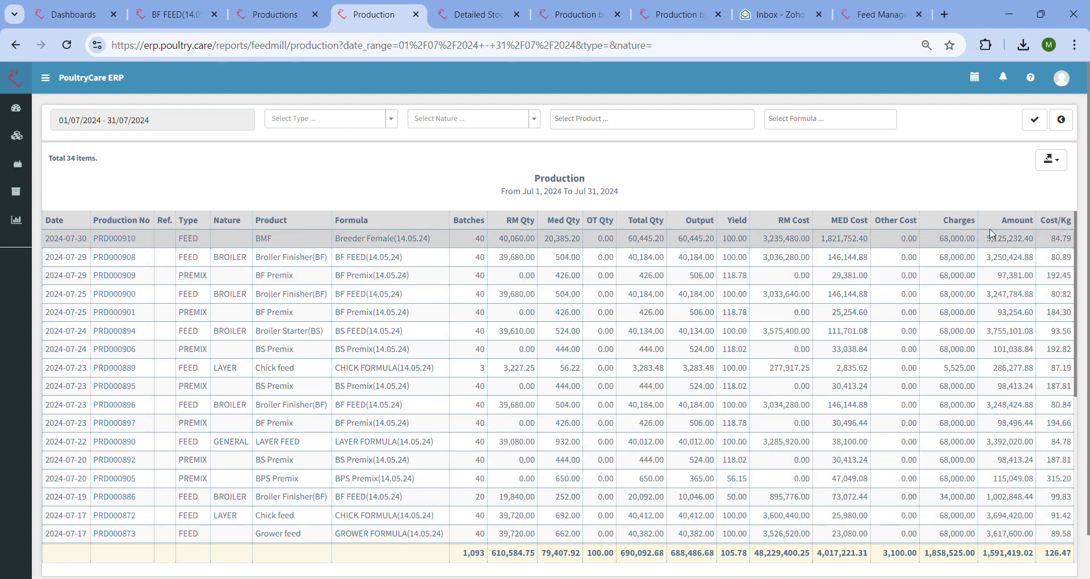
scroll(1063, 456, down, 5)
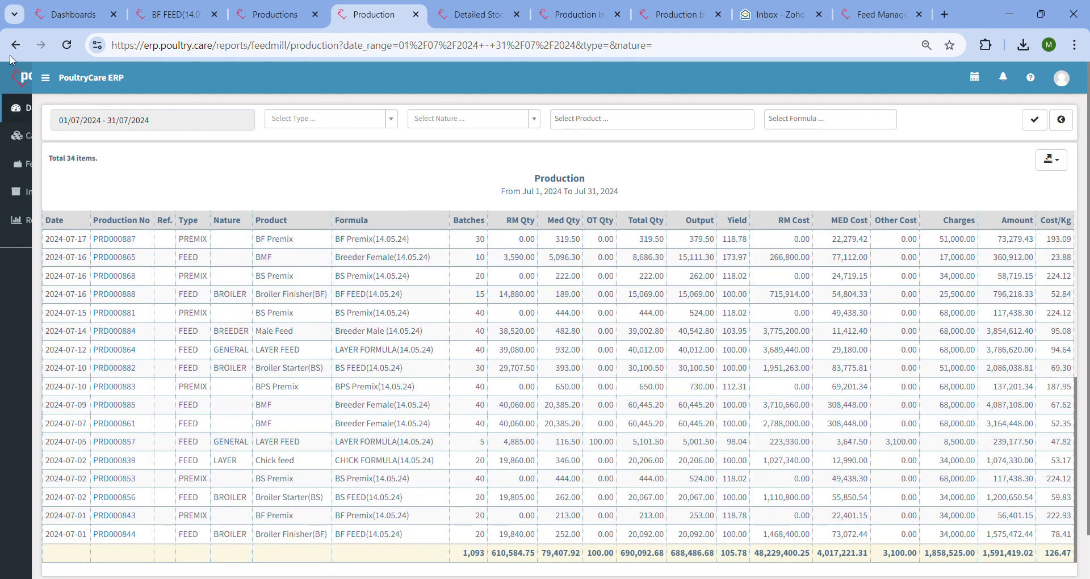
- Open the Feed Mill productions list and view the closed Grower feed production dated 01/08/2024
click(68, 14)
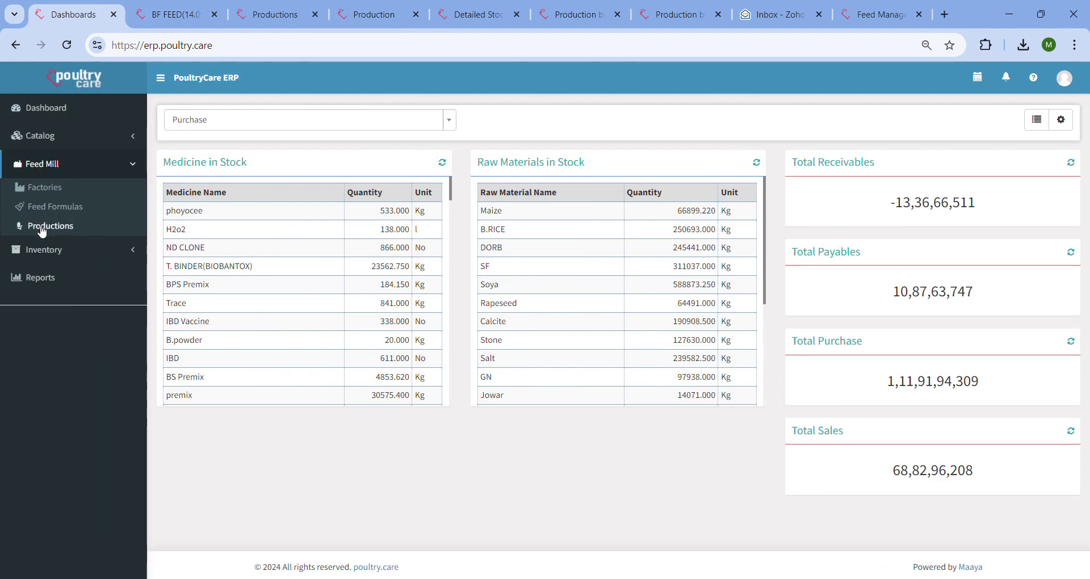
click(41, 224)
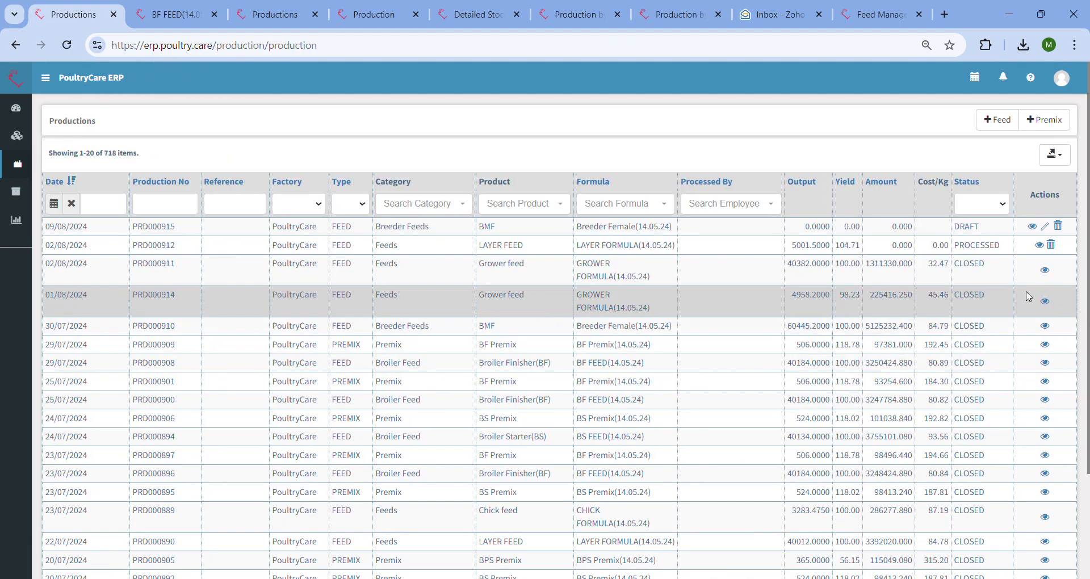
click(1046, 301)
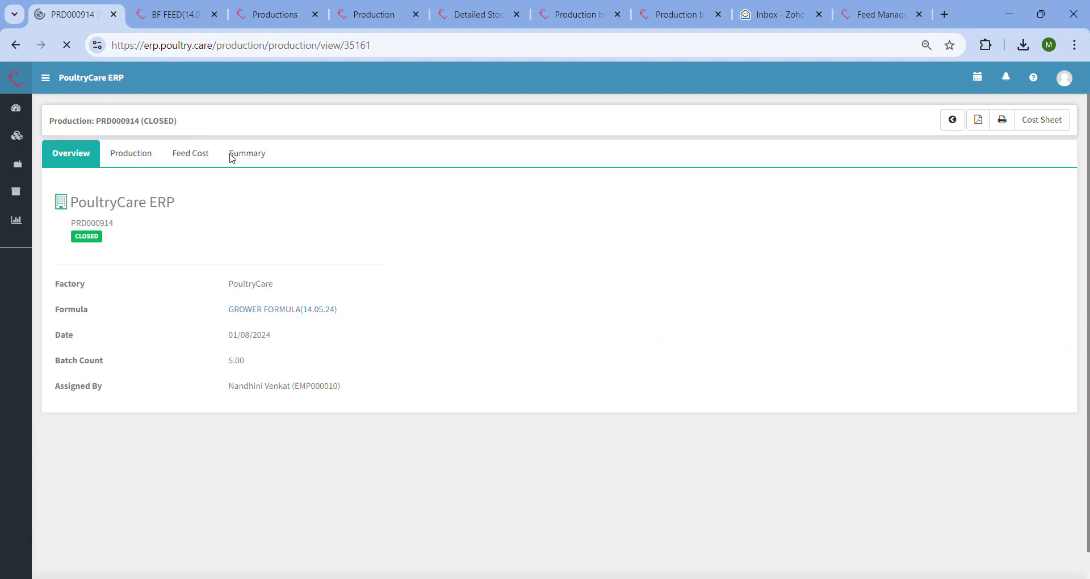
- Examine the Grower feed production's feed cost details, including cost per kg of input, raw materials, medicine and charges
click(192, 159)
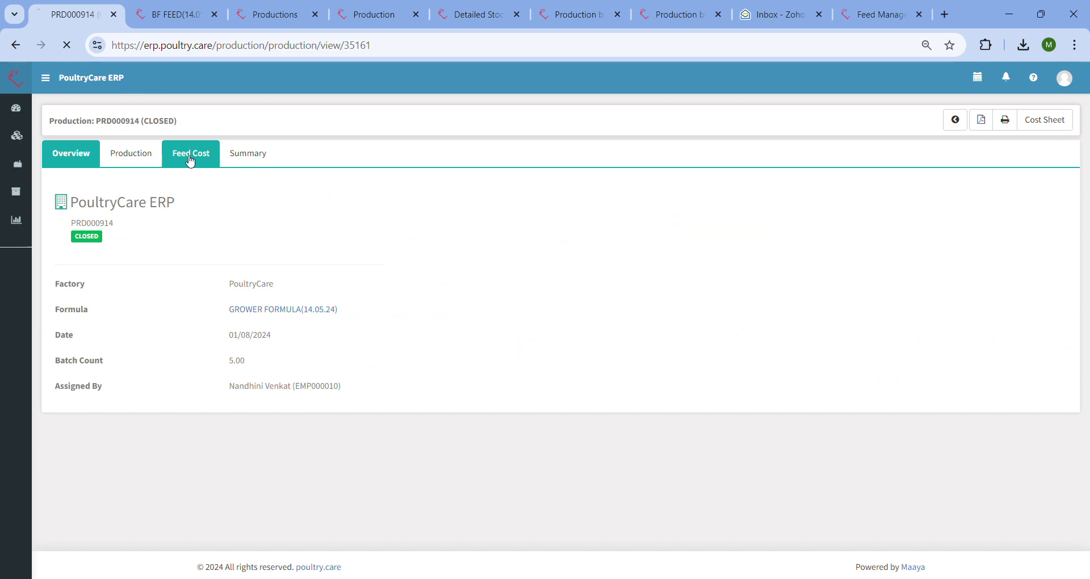
scroll(519, 319, down, 1)
scroll(524, 321, down, 5)
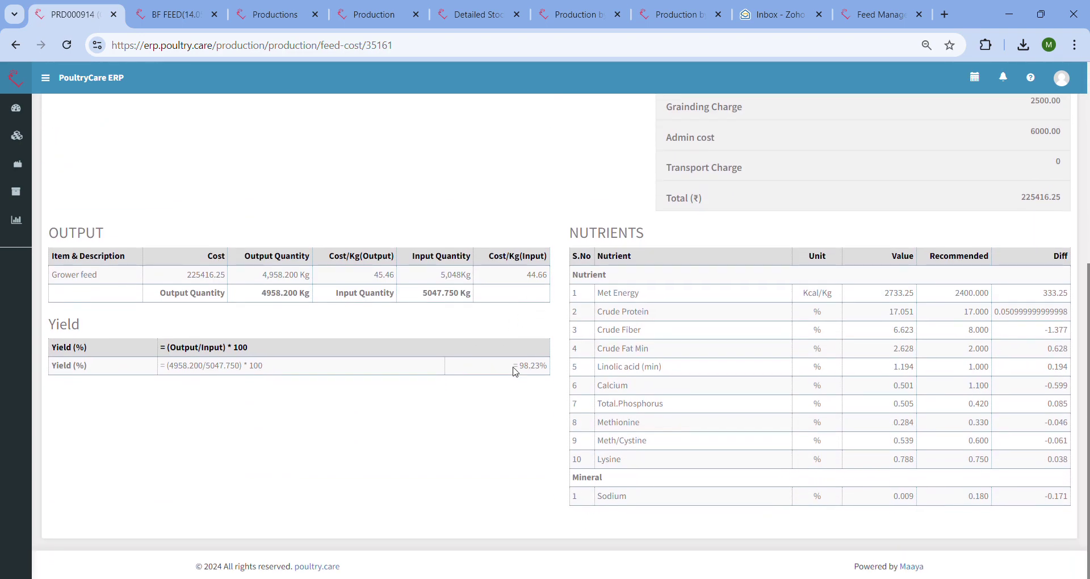
double_click(540, 283)
scroll(1030, 421, up, 5)
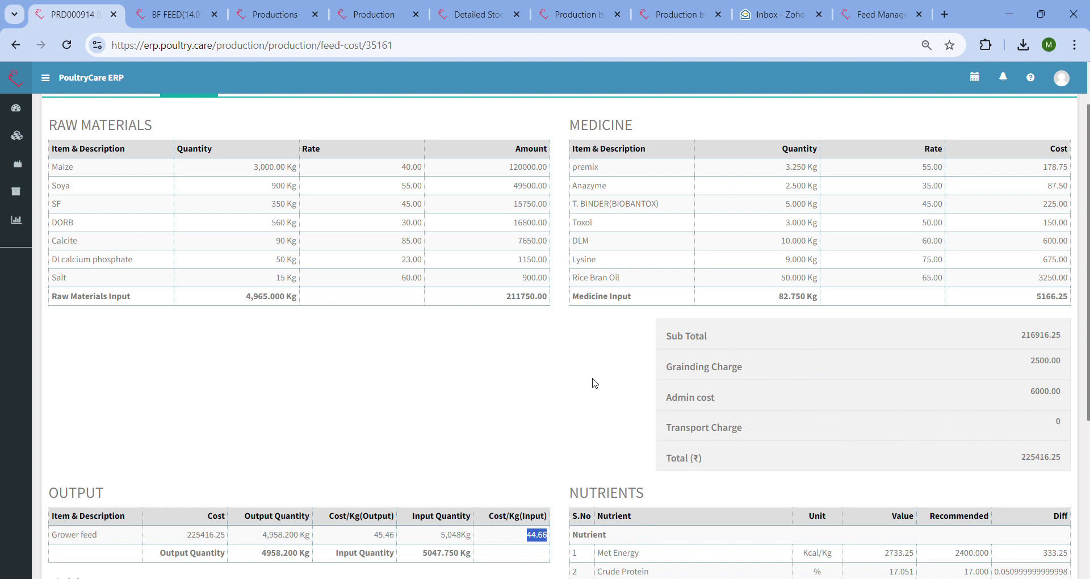
scroll(580, 347, up, 2)
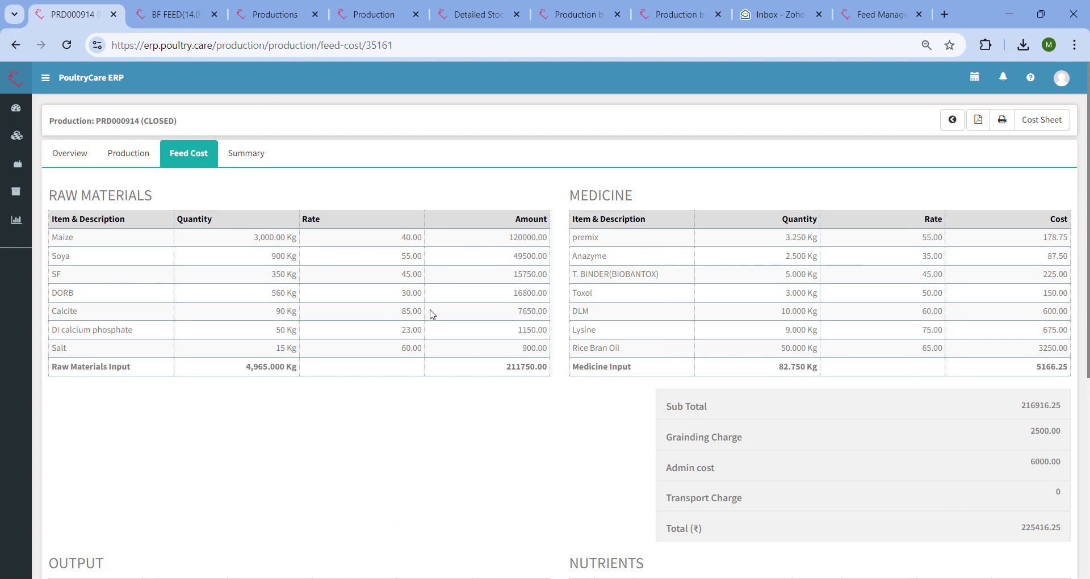
- Examine the Grower feed production's batch quantities, output, yield and nutrients in its Production details
click(146, 163)
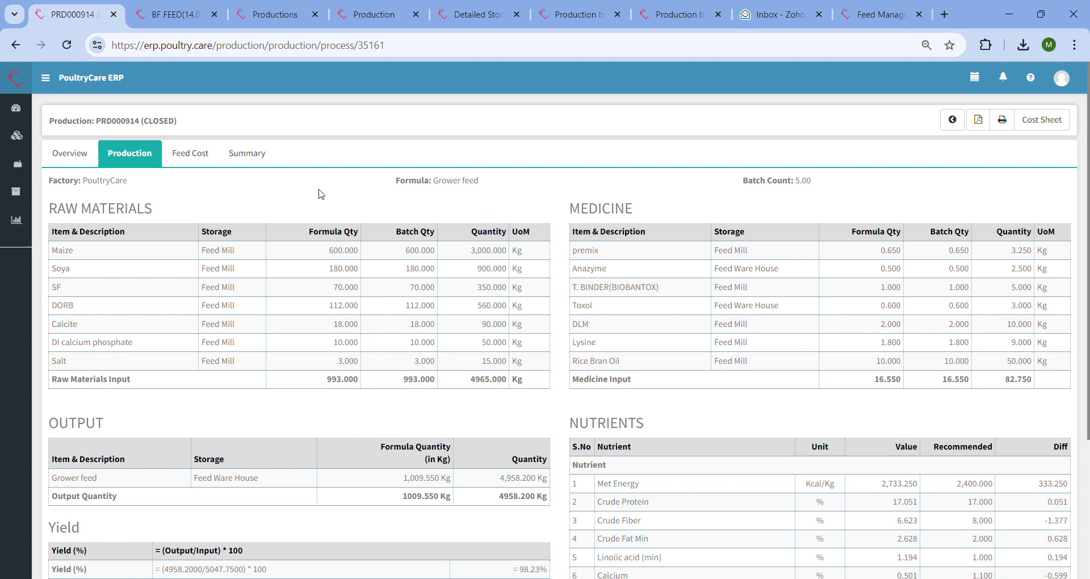
scroll(927, 249, down, 4)
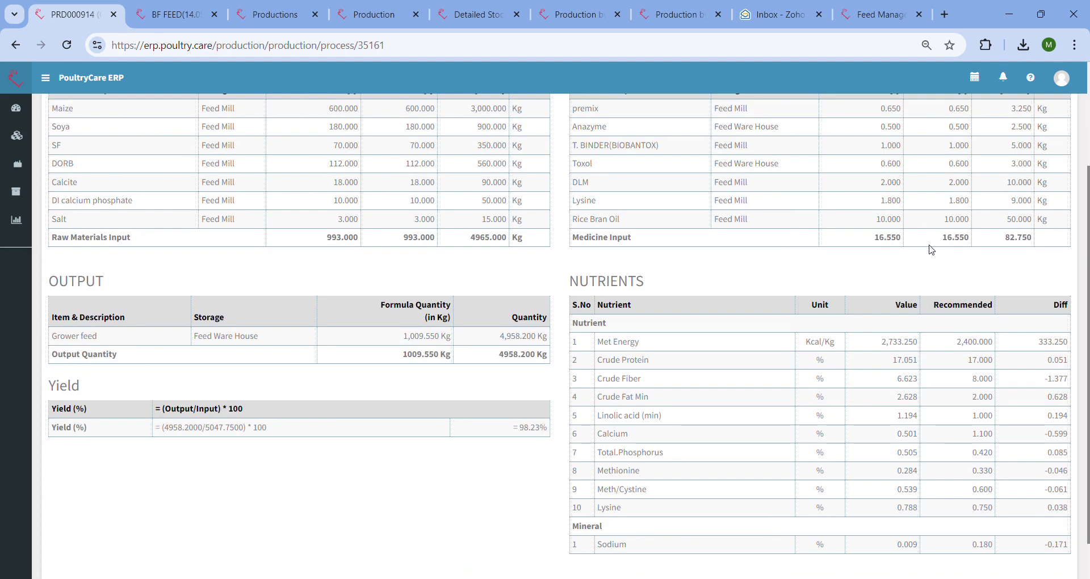
scroll(927, 249, up, 4)
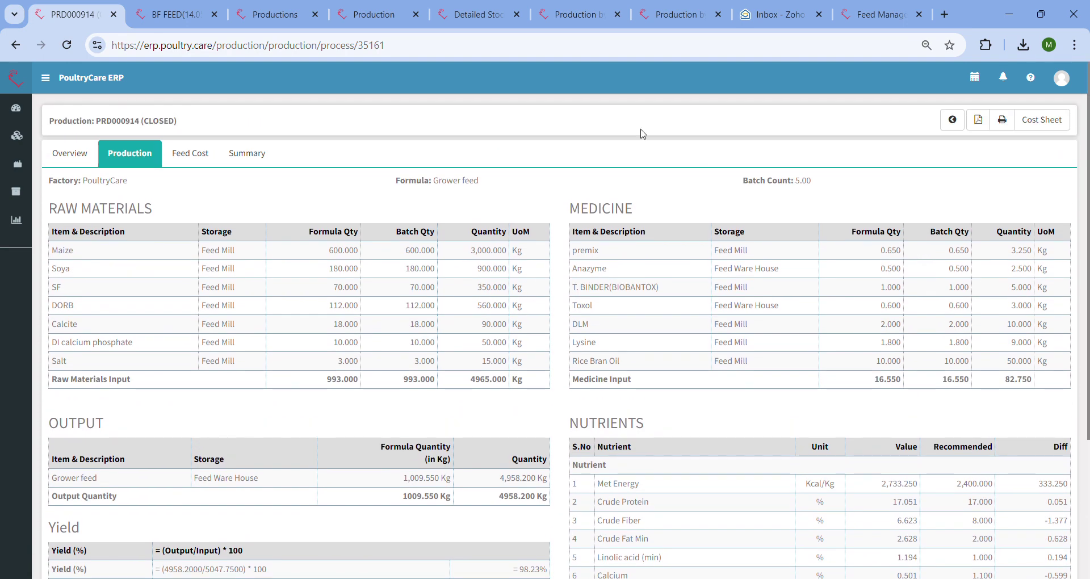
- Return to the feed mill management web page and read the Basic, Accelerator and Professional pricing plans and consultation offer
click(869, 14)
scroll(677, 165, down, 5)
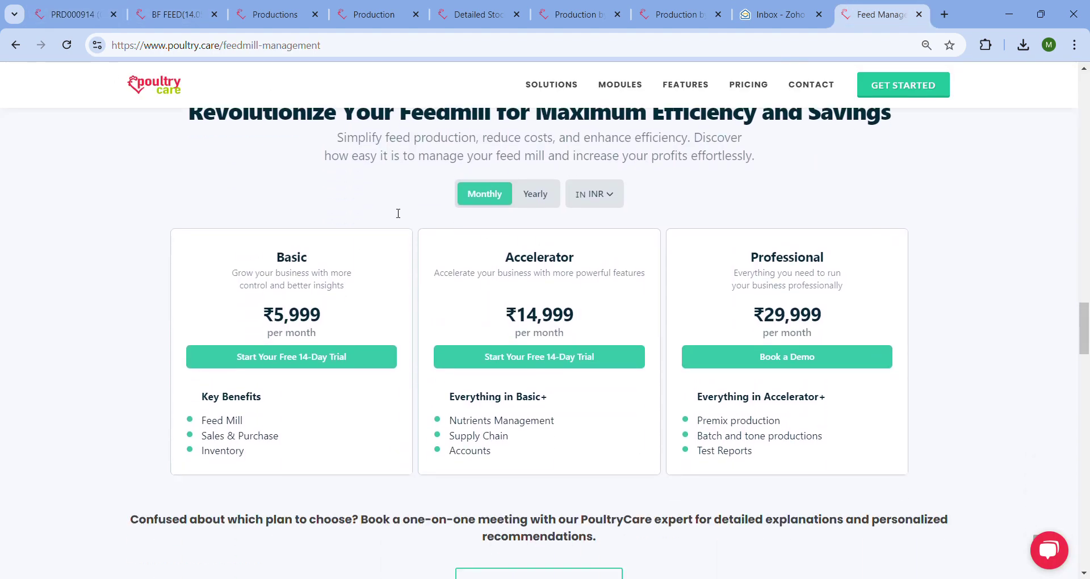
scroll(396, 228, down, 1)
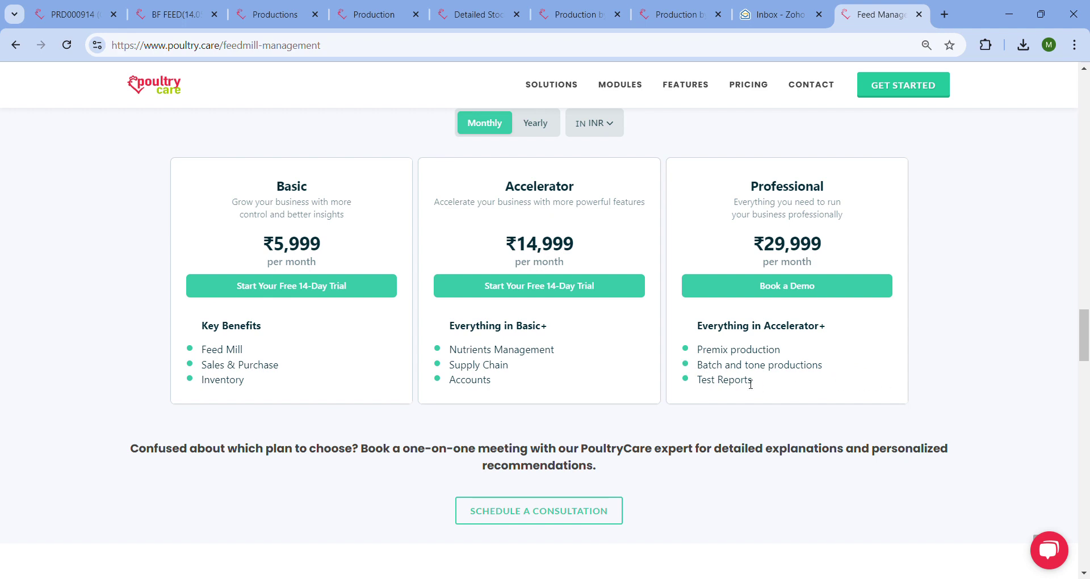
scroll(811, 371, down, 2)
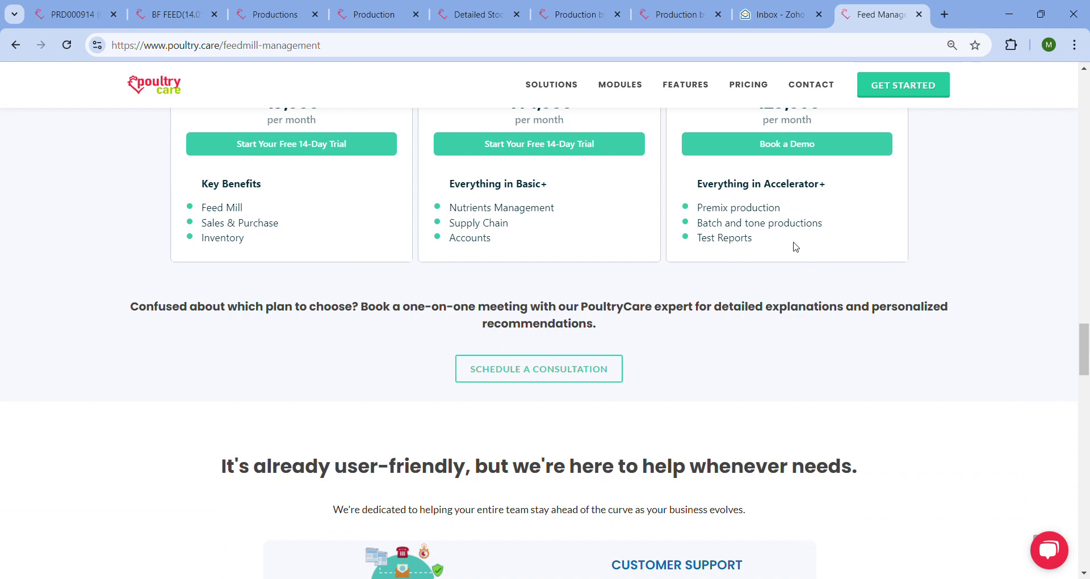
scroll(794, 247, down, 1)
scroll(640, 227, up, 3)
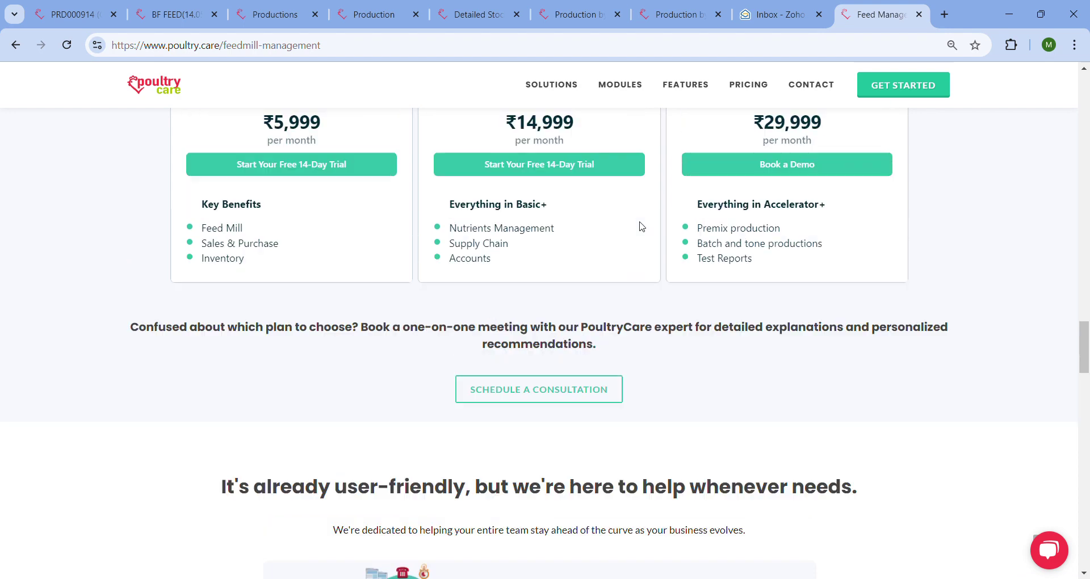
scroll(726, 297, down, 3)
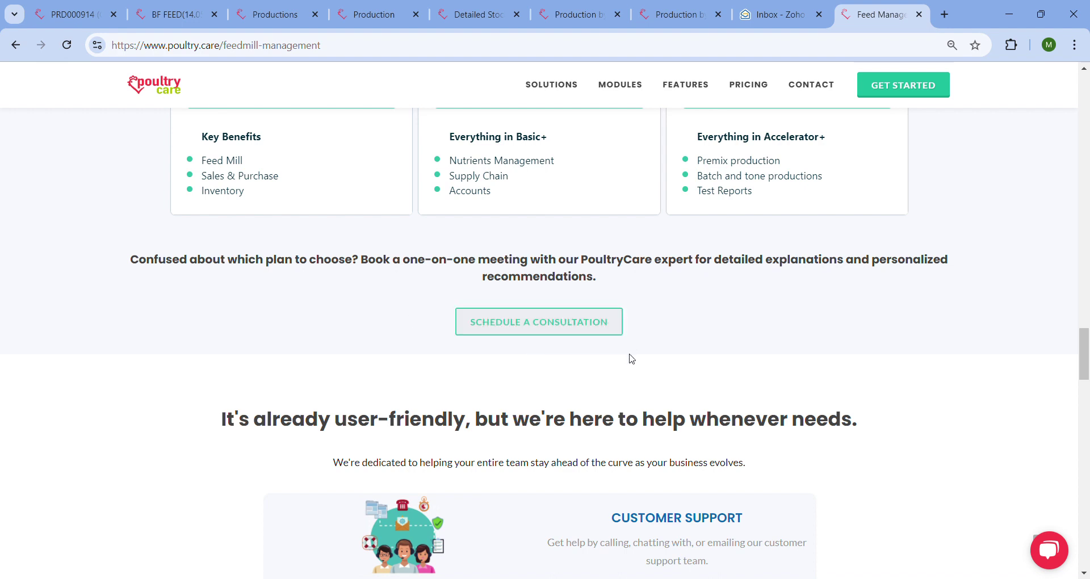
- Read the Customer Support section and highlight the sales team's phone number
scroll(687, 379, down, 3)
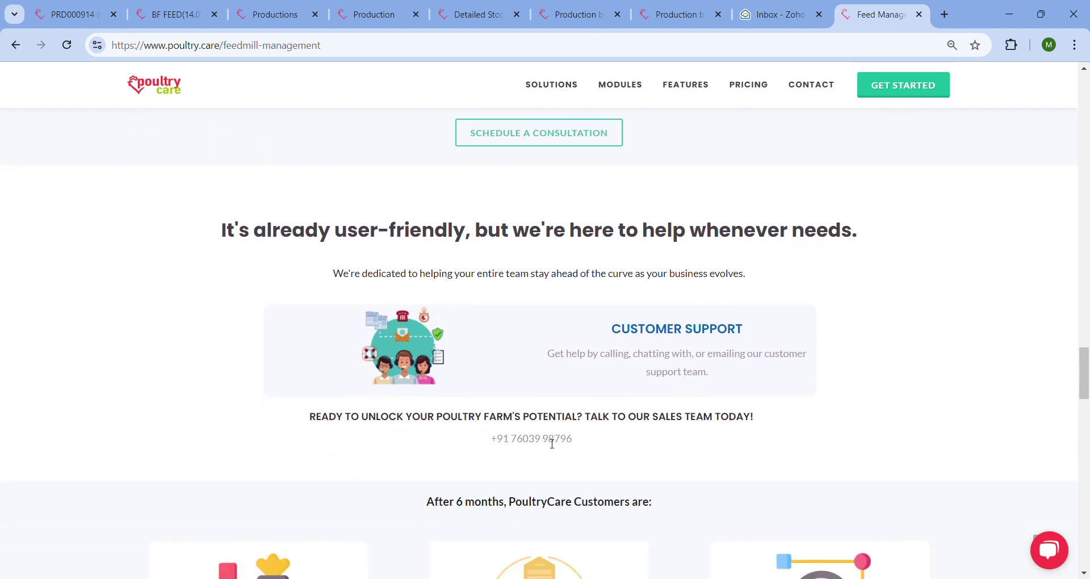
triple_click(552, 442)
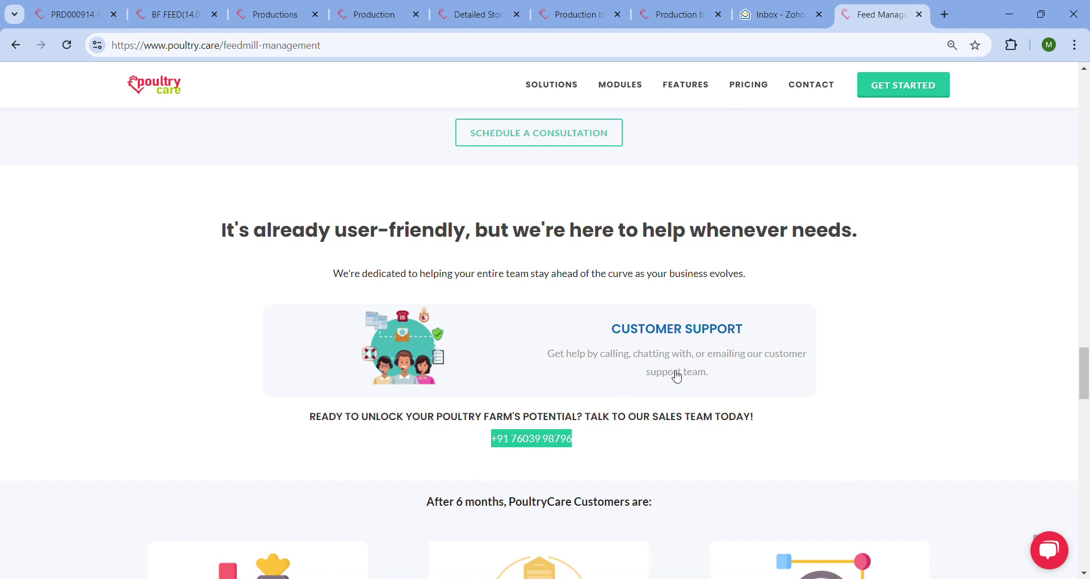
scroll(682, 375, down, 2)
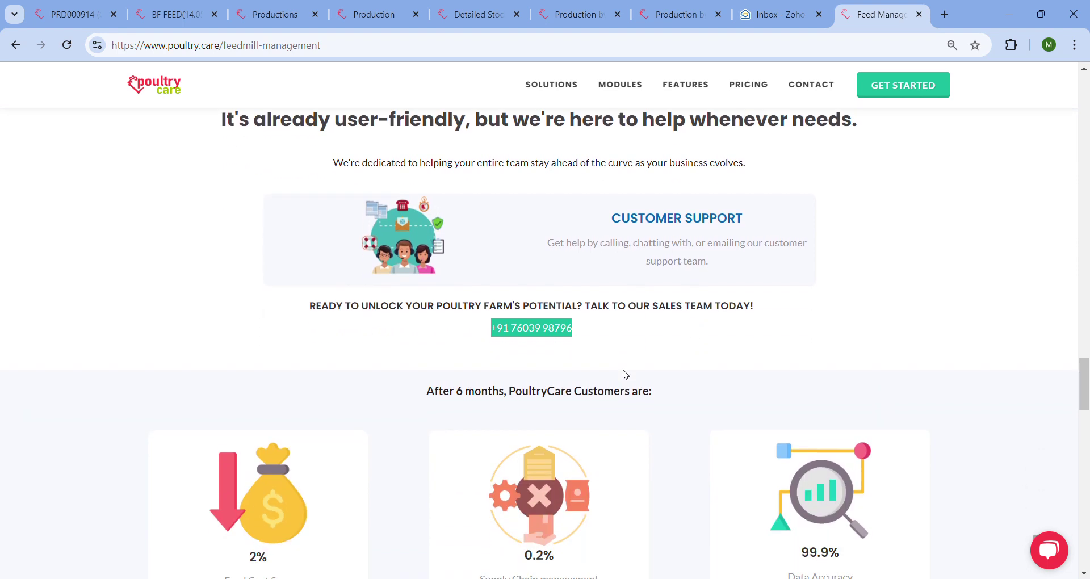